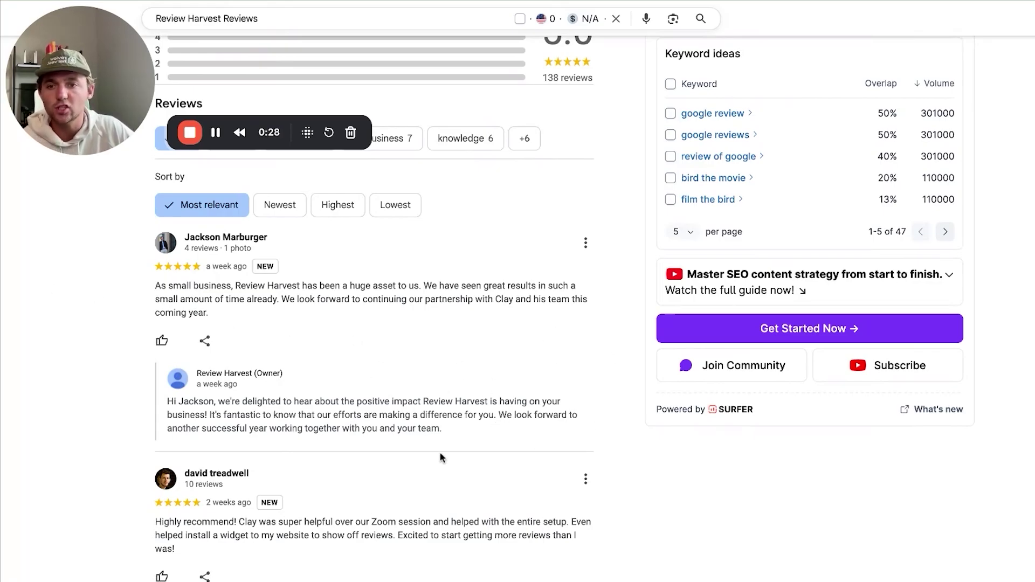
- Read through the customer reviews on Review Harvest's Google listing
scroll(442, 391, "down", 2)
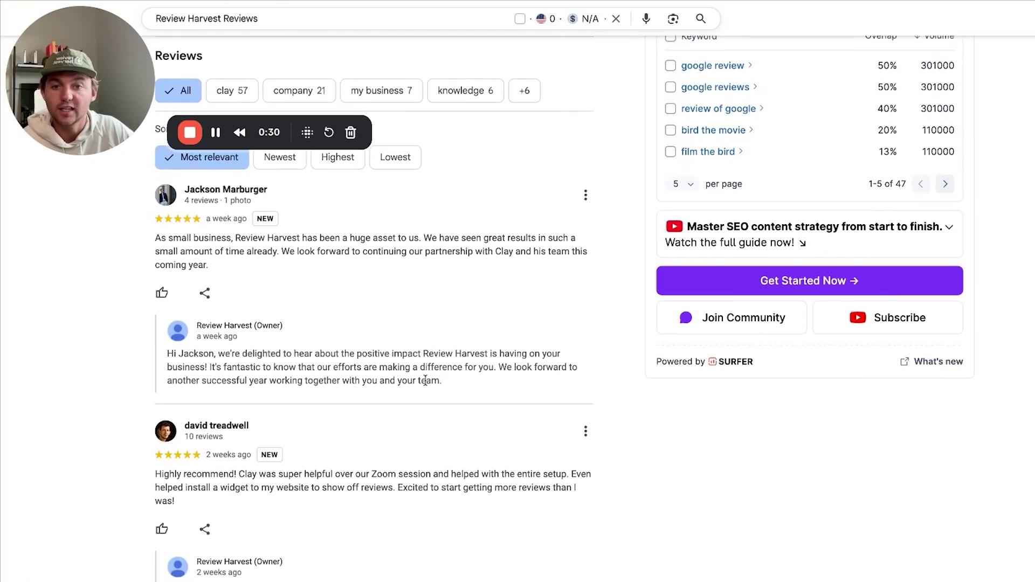
scroll(431, 388, "down", 3)
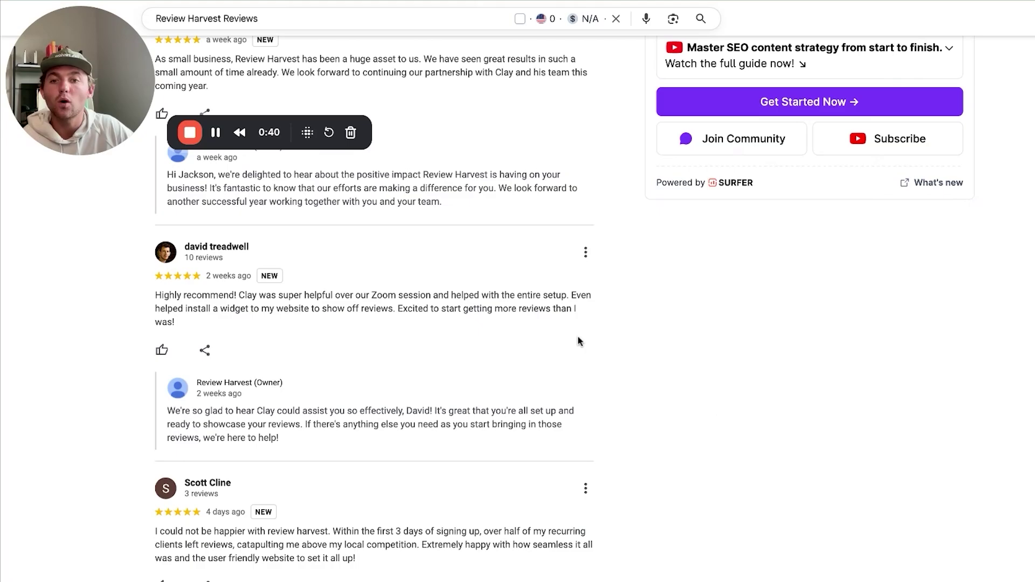
scroll(606, 411, "down", 2)
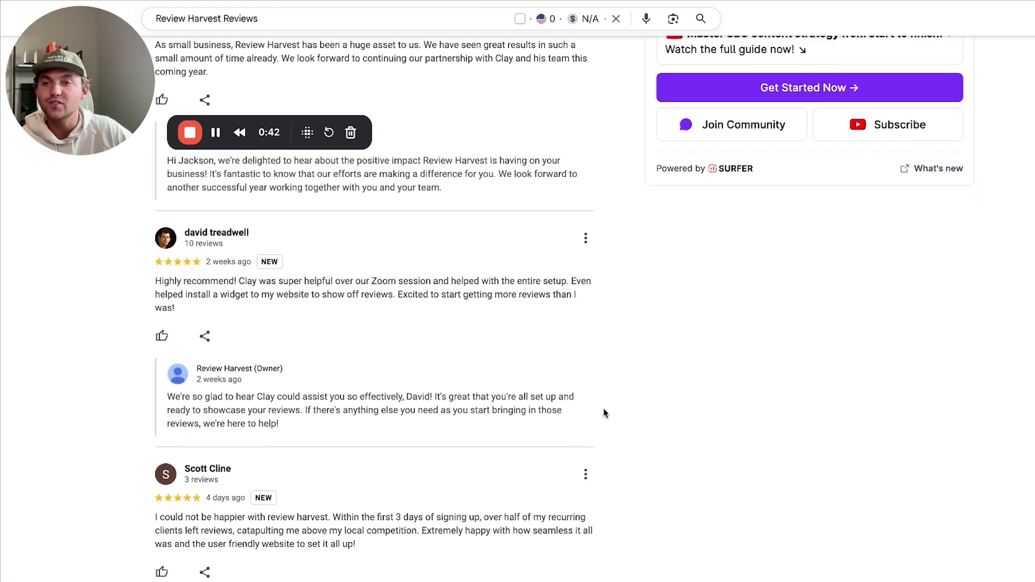
scroll(596, 412, "down", 3)
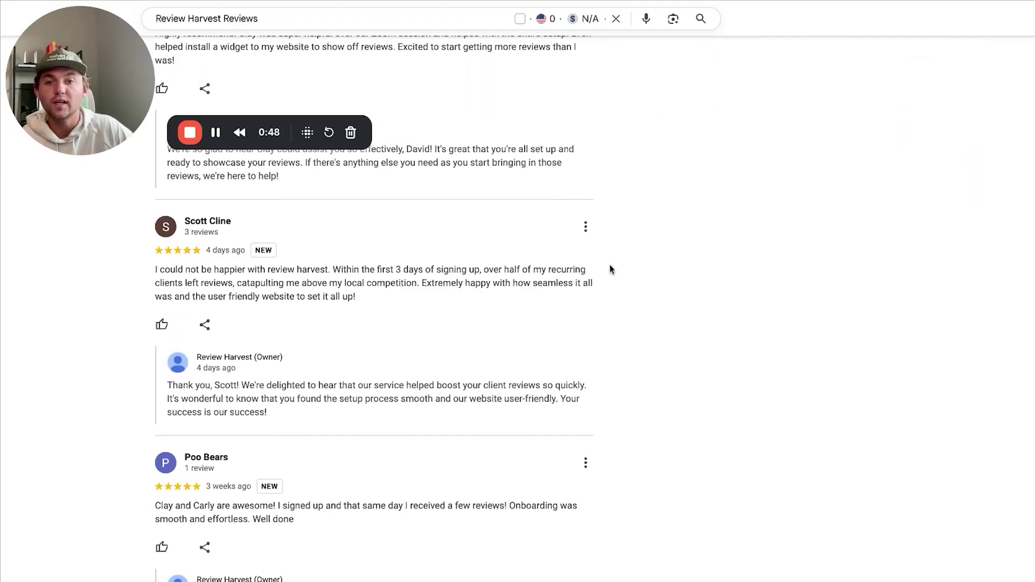
scroll(502, 283, "down", 5)
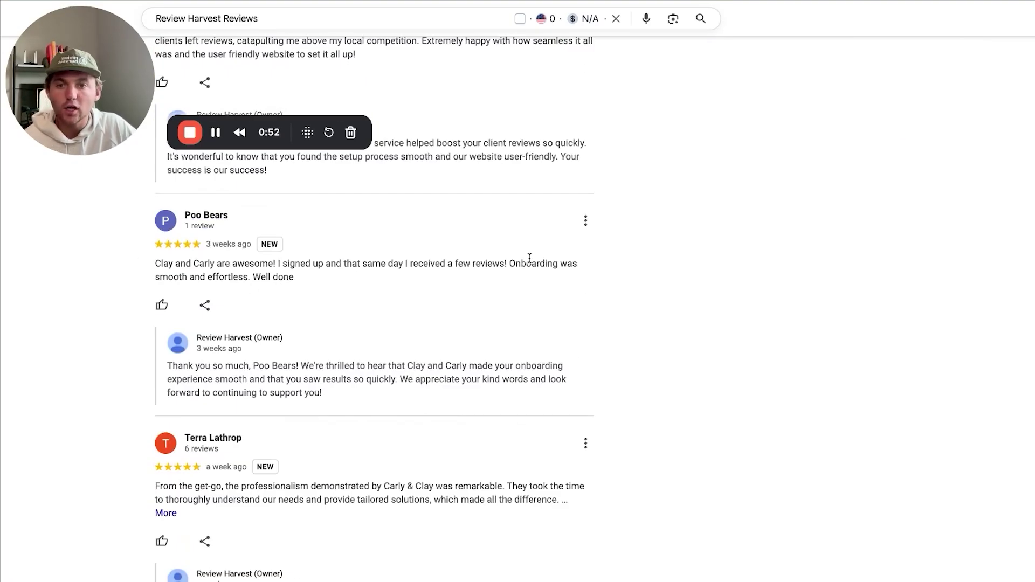
scroll(539, 291, "down", 1)
scroll(606, 305, "down", 1)
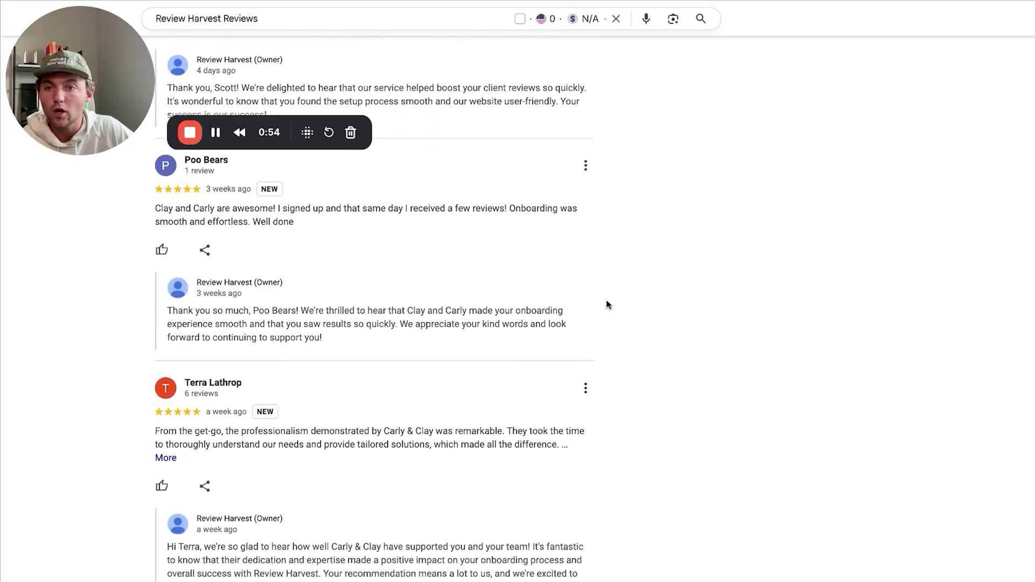
scroll(591, 305, "down", 6)
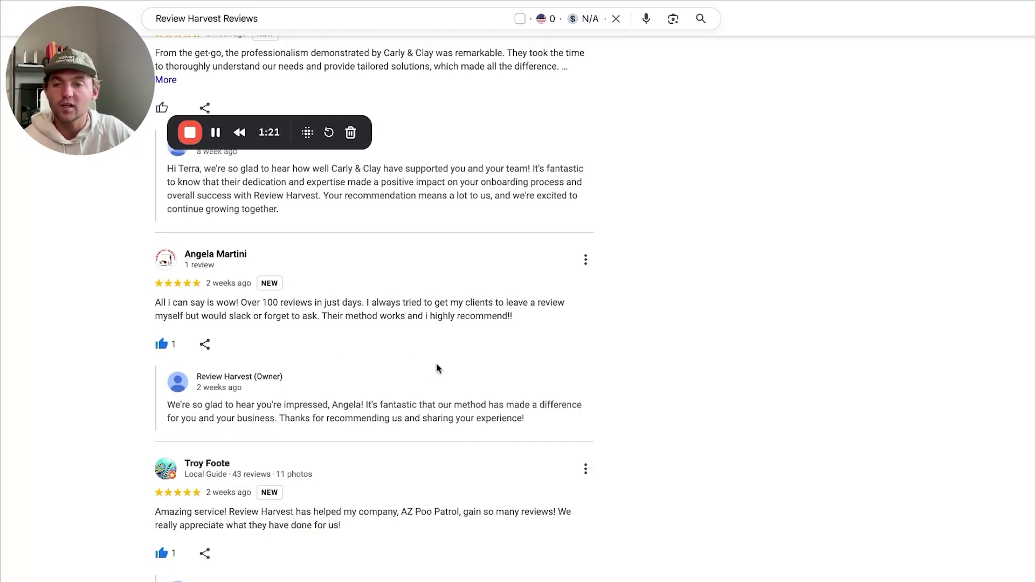
scroll(531, 453, "up", 10)
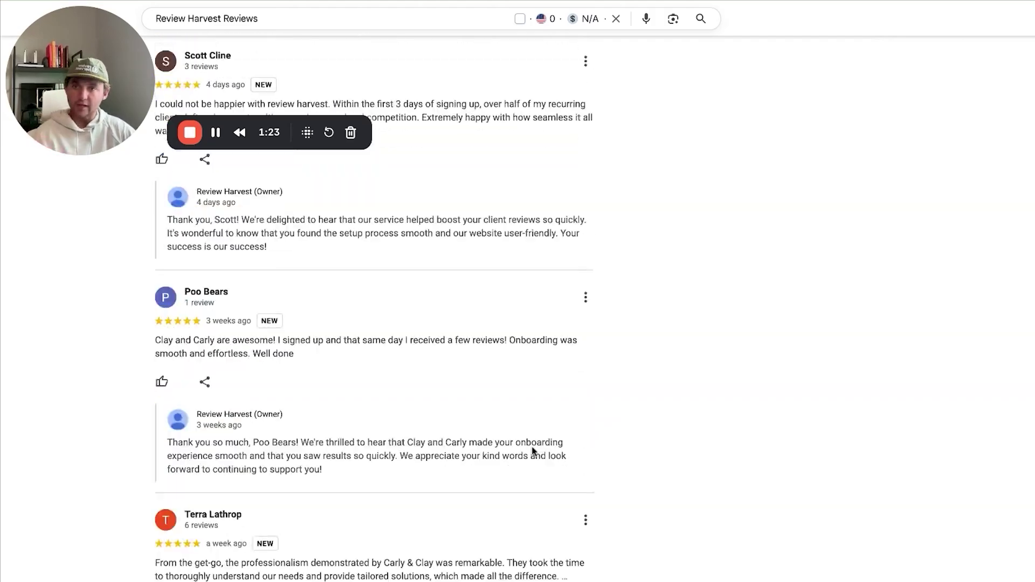
scroll(532, 450, "up", 20)
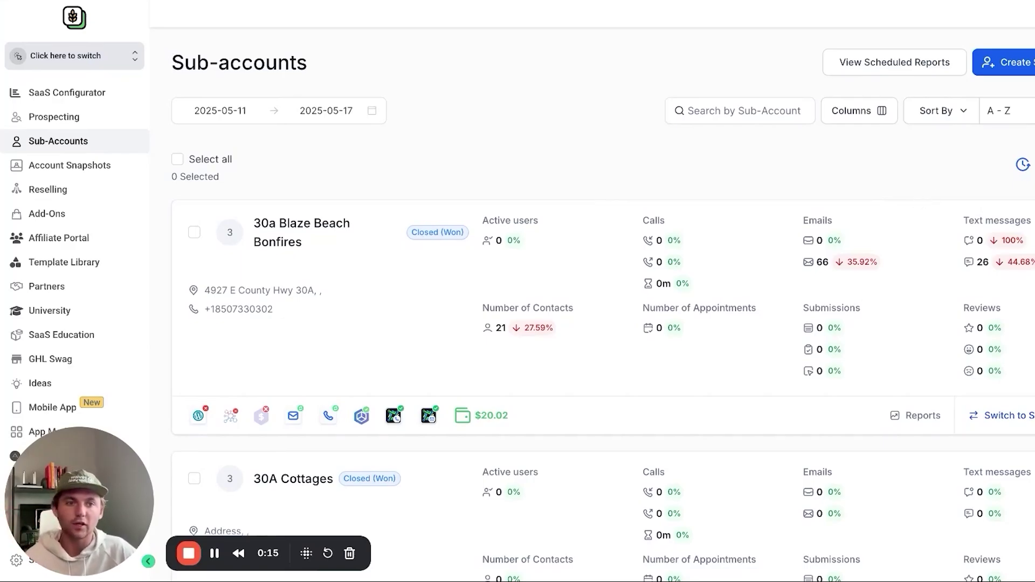
scroll(420, 227, "down", 2)
scroll(420, 226, "up", 2)
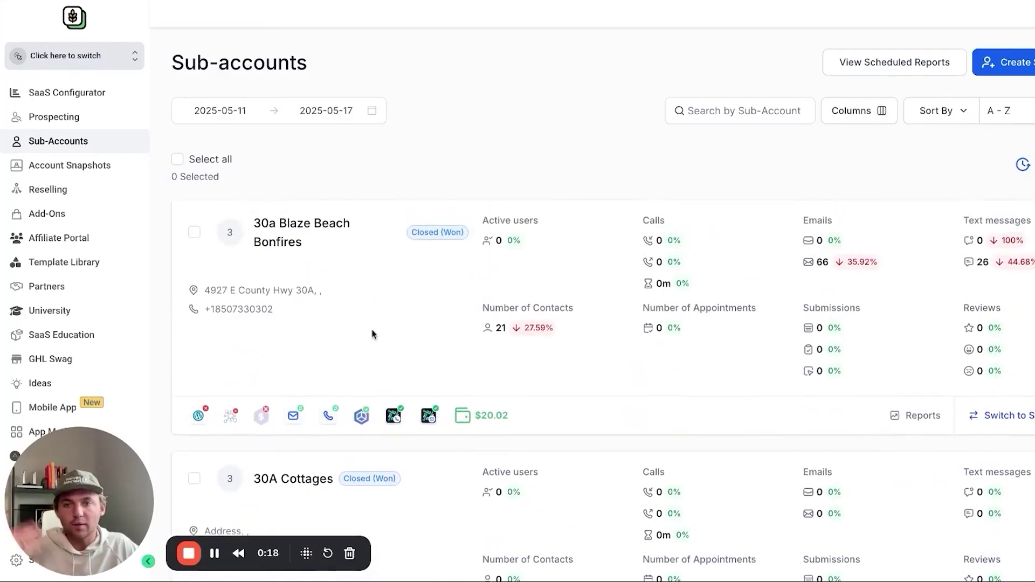
scroll(373, 291, "down", 3)
scroll(373, 284, "up", 3)
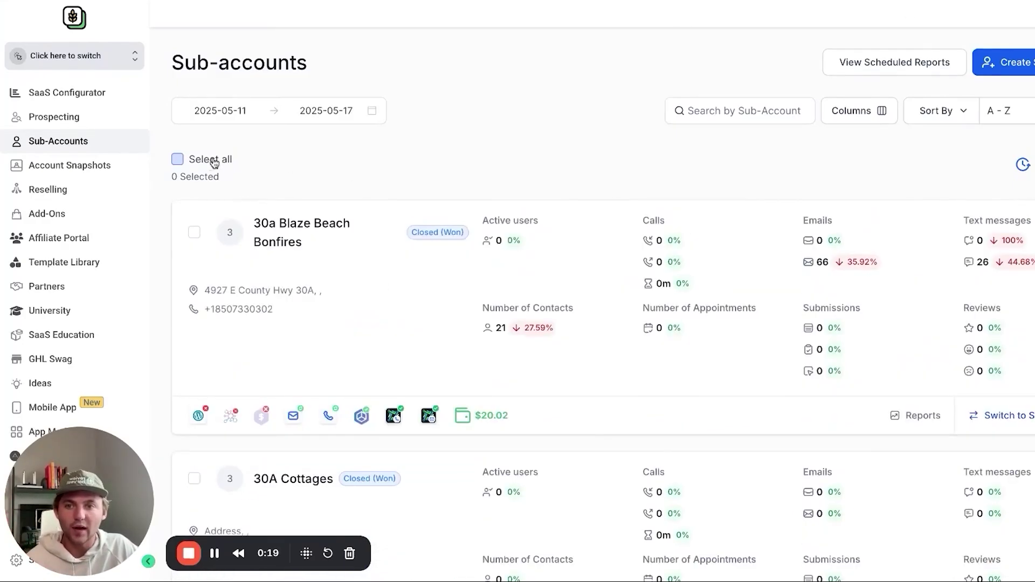
left_click(1027, 111)
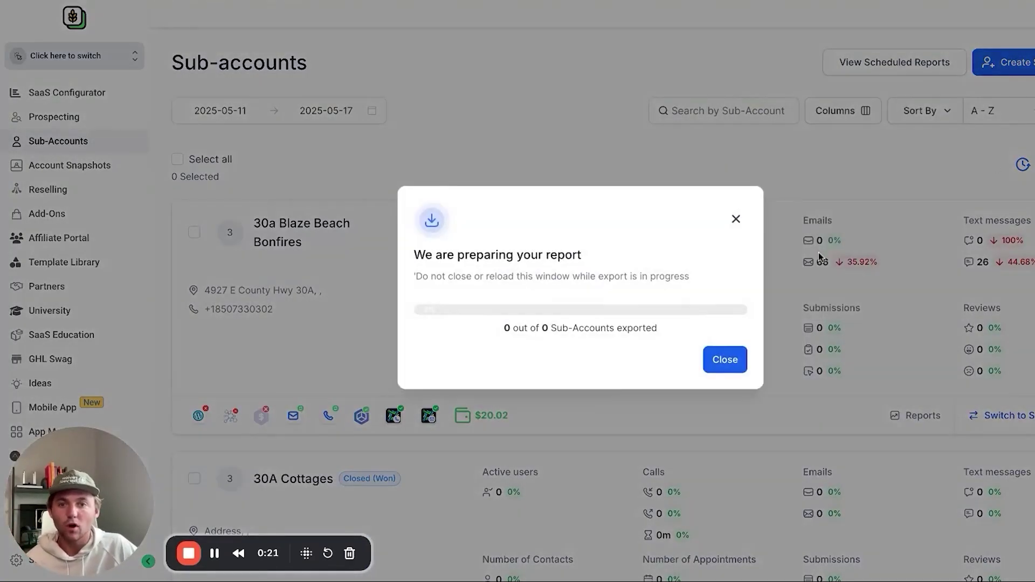
left_click(735, 219)
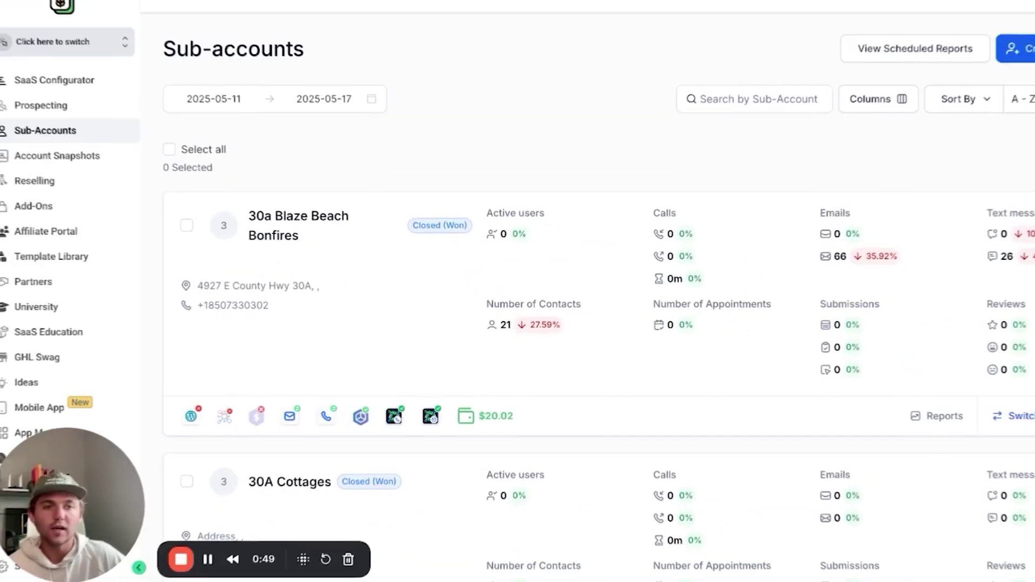
left_click(1017, 47)
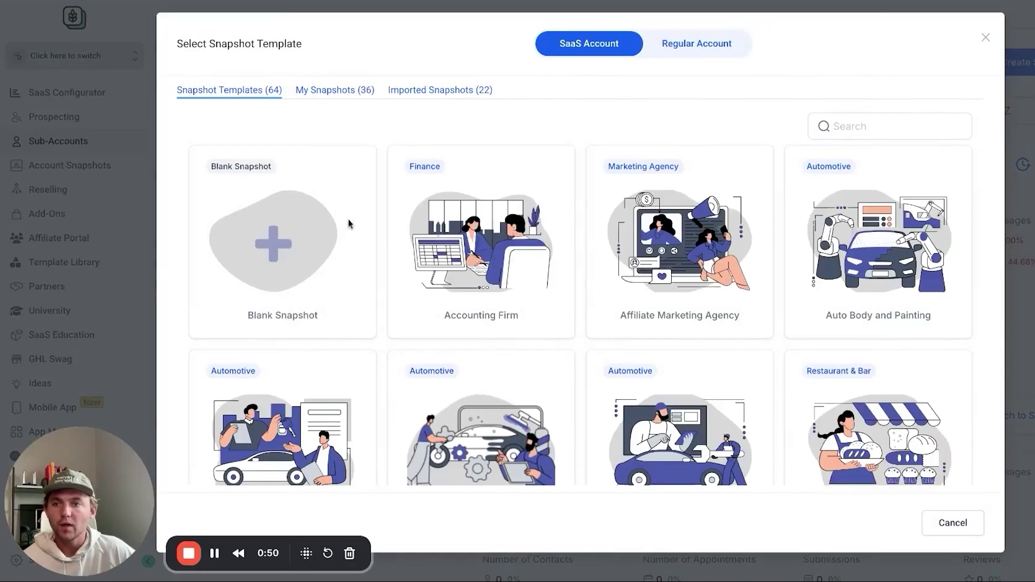
left_click(986, 38)
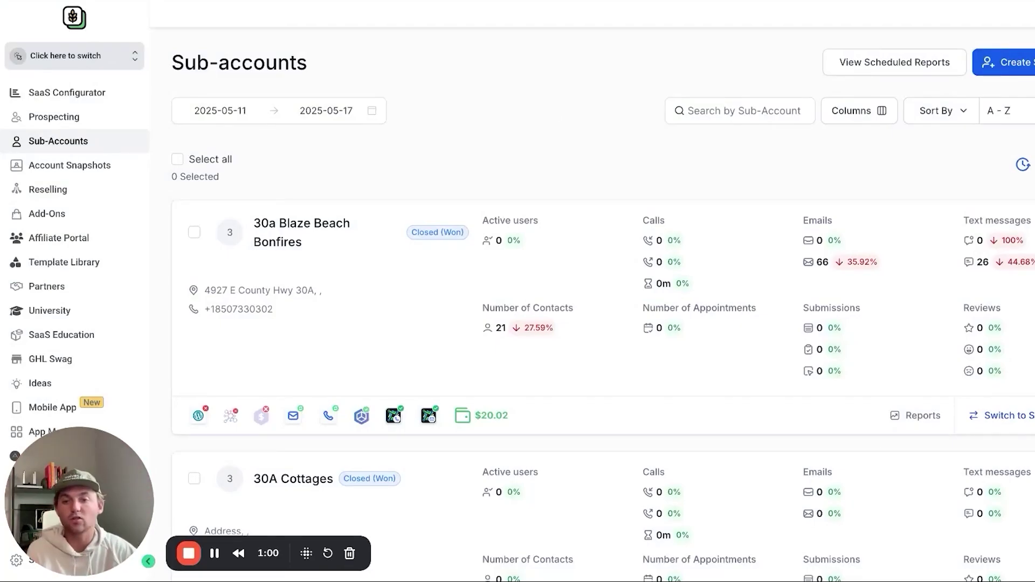
- Start creating a SaaS sub-account from the own snapshot "Google Reviews (For Affiliates)"
scroll(642, 222, "down", 4)
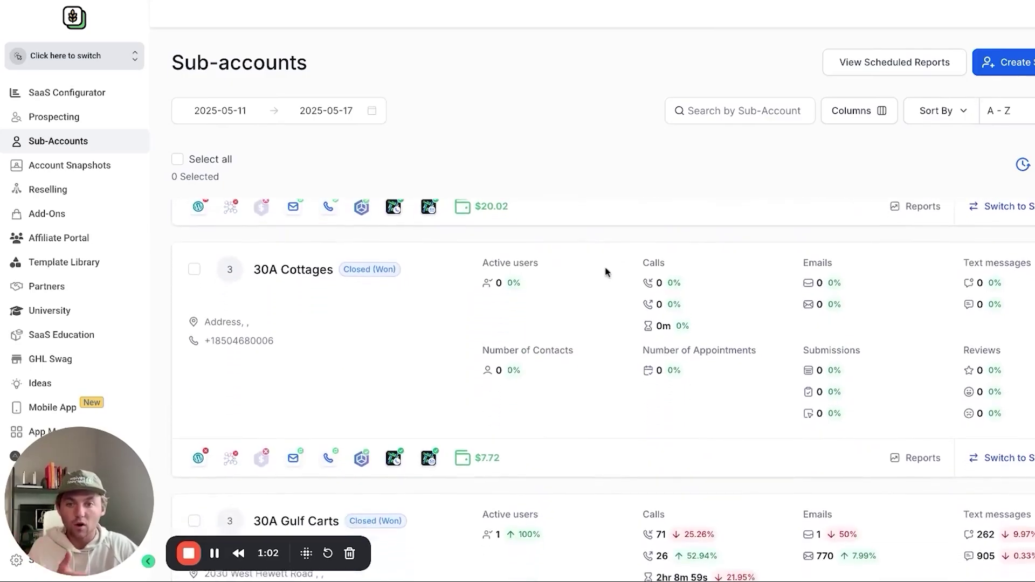
scroll(605, 267, "down", 2)
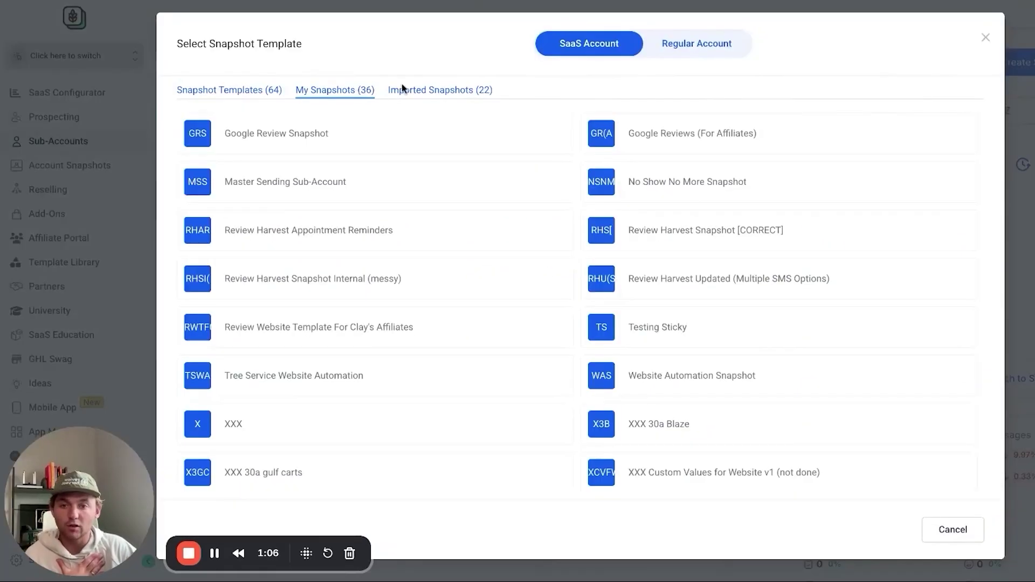
mouse_move(704, 125)
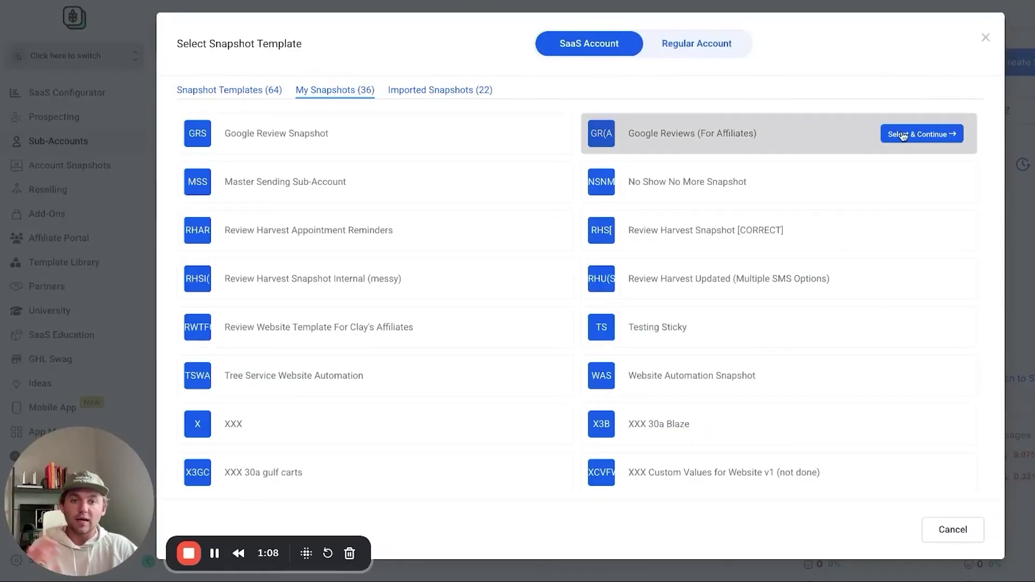
left_click(941, 139)
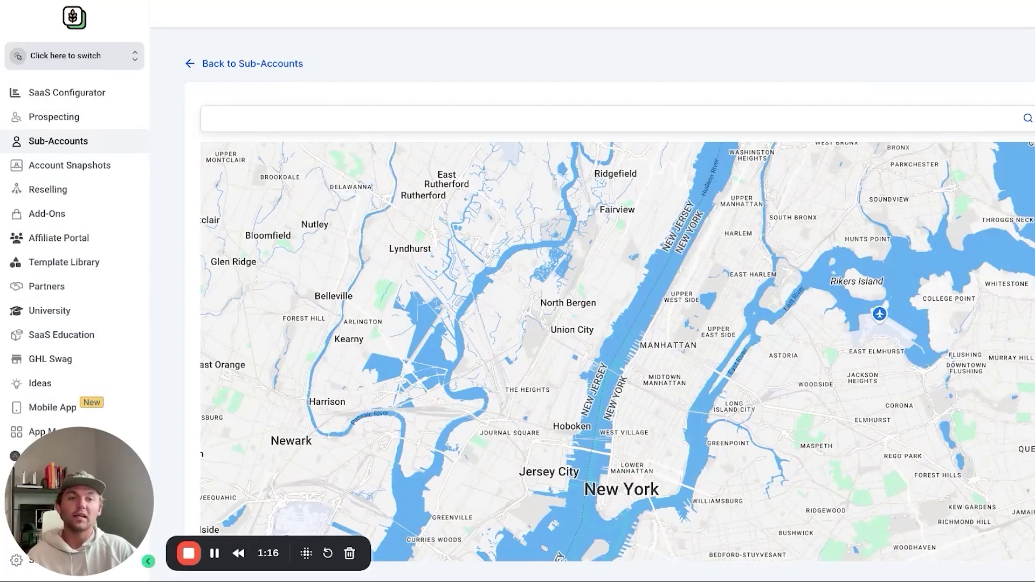
- Look over the fields of the blank Add Sub-Account form and return to the map search
scroll(779, 254, "down", 3)
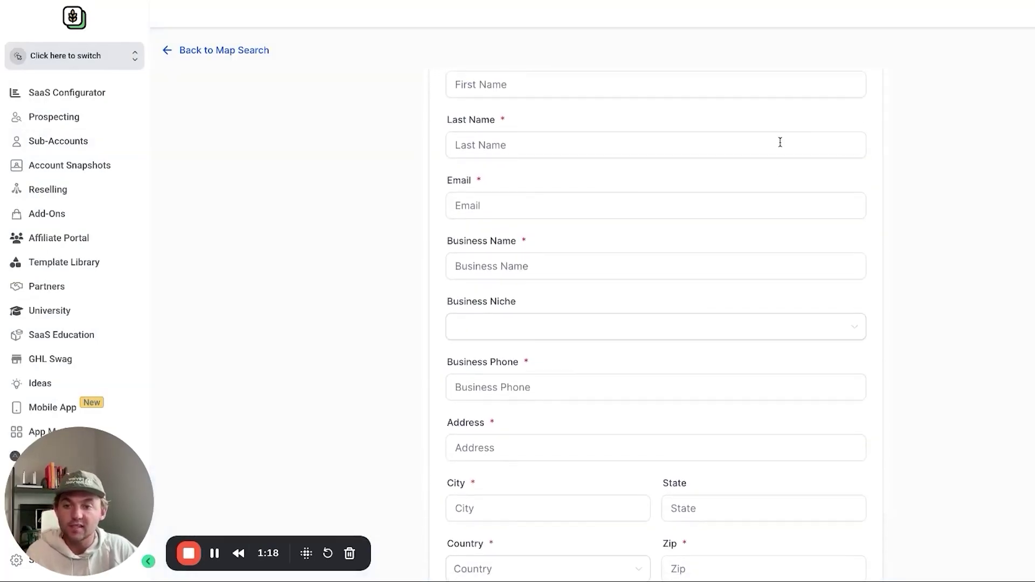
scroll(753, 268, "down", 2)
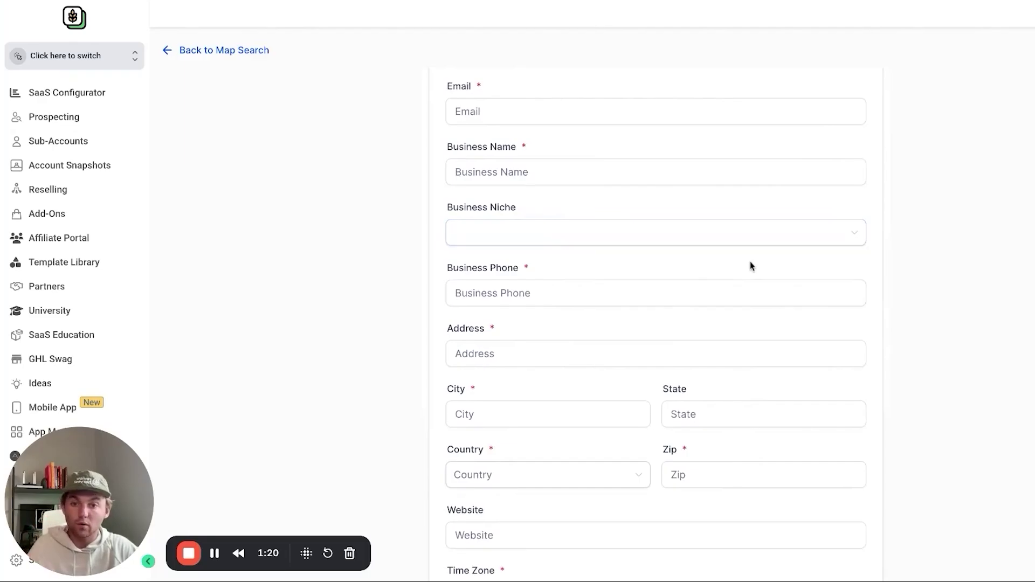
scroll(750, 262, "down", 2)
scroll(638, 169, "up", 5)
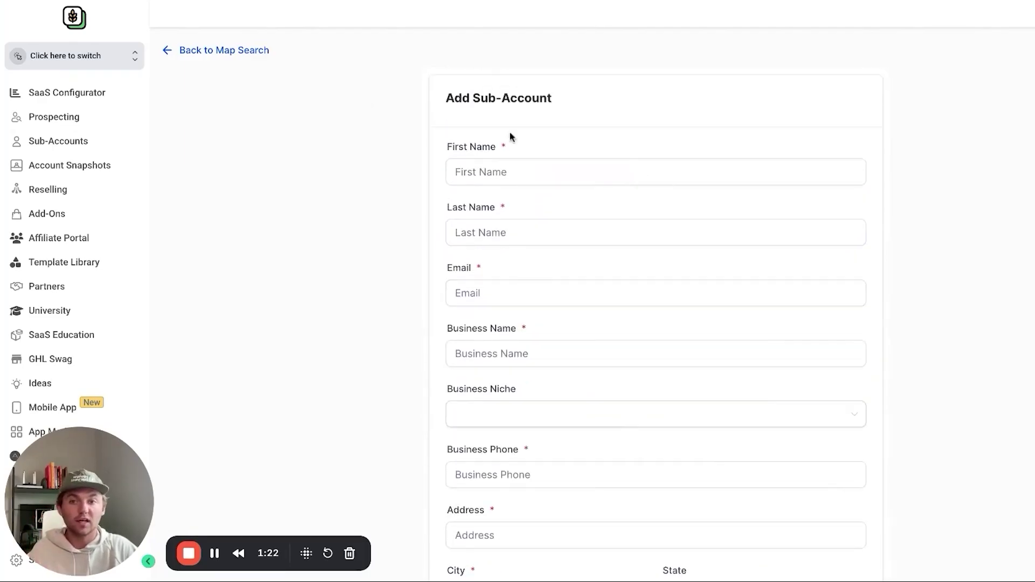
left_click(223, 52)
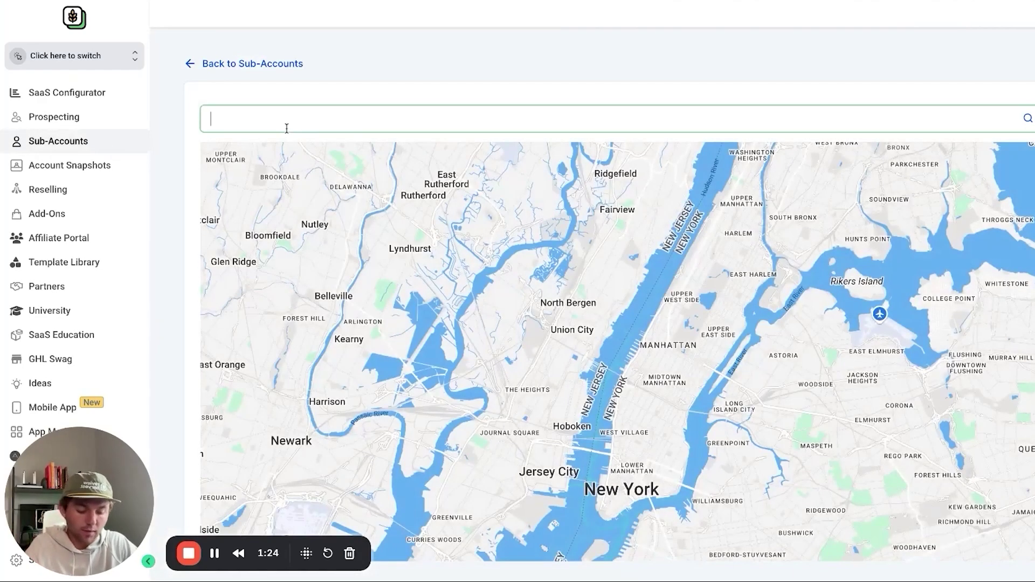
- Search the map for "tree care" and choose Arborpolitan Tree & Garden Care as the business for the sub-account
type("tree care")
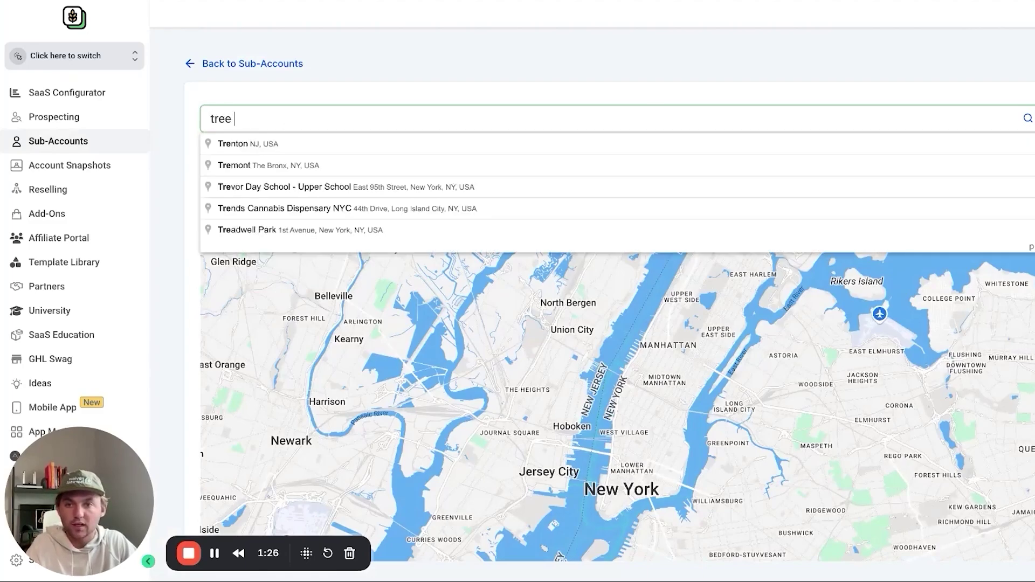
left_click(440, 145)
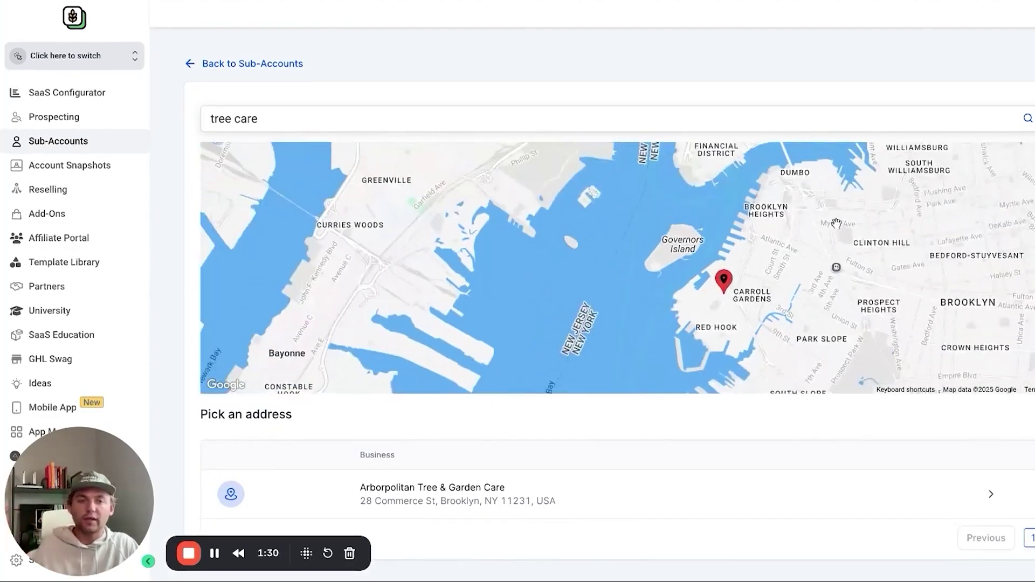
left_click(995, 494)
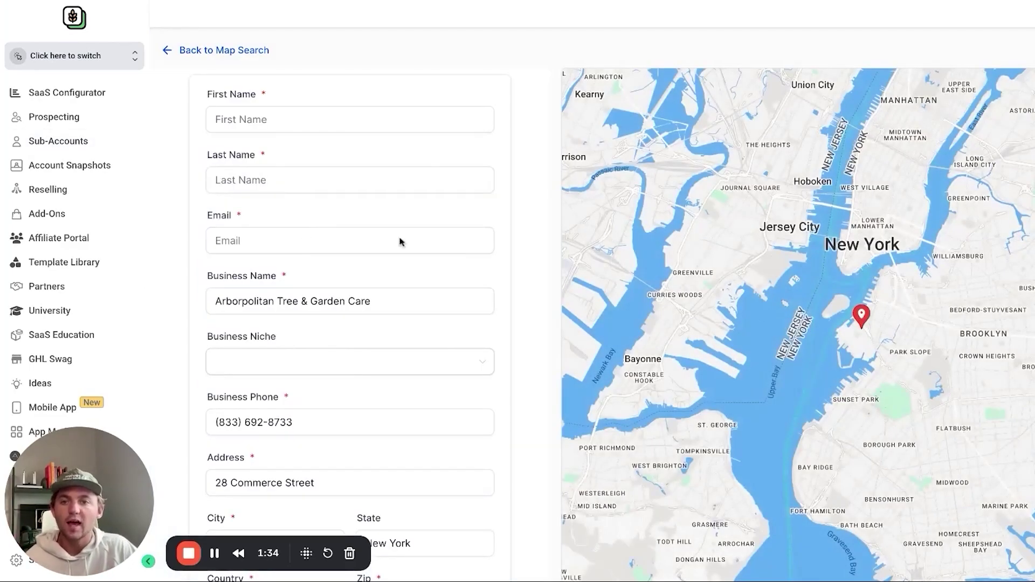
- Check the prefilled business details in the Add Sub-Account form
scroll(346, 377, "down", 2)
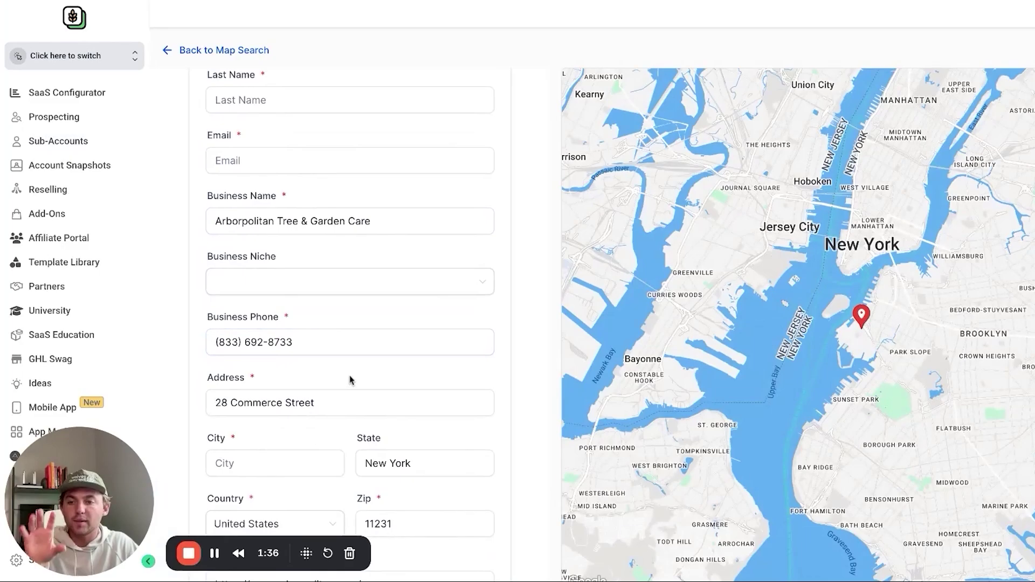
scroll(367, 342, "down", 2)
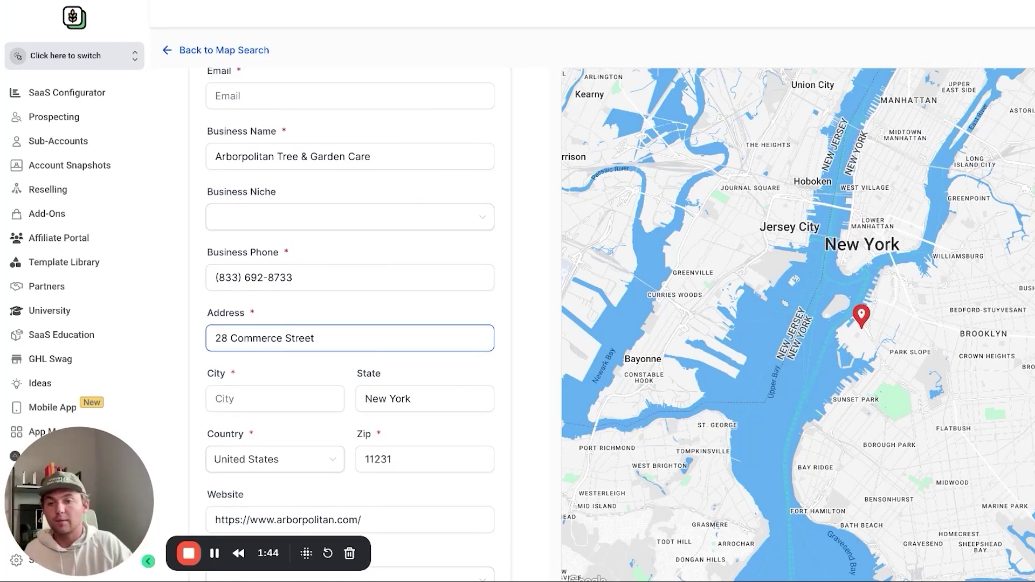
scroll(367, 334, "up", 5)
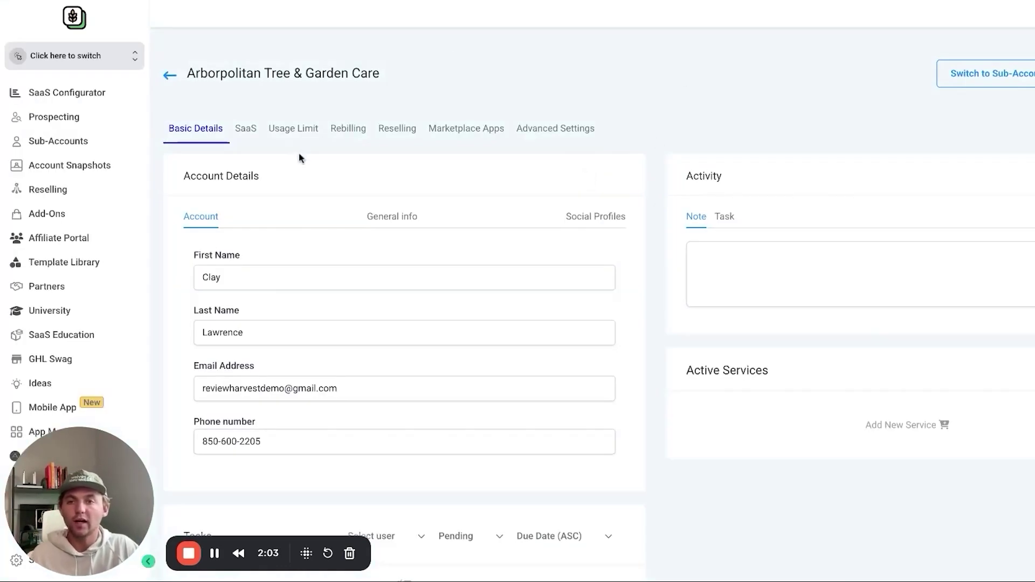
- Look through the new sub-account's SaaS, Reselling and Rebilling settings and dismiss the client payment details request
left_click(244, 132)
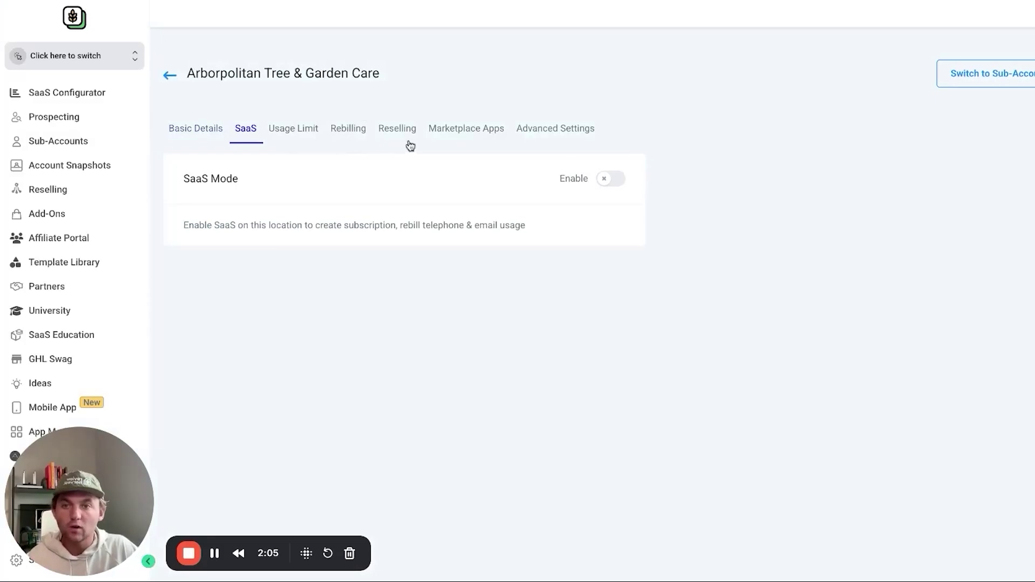
left_click(378, 132)
left_click(341, 133)
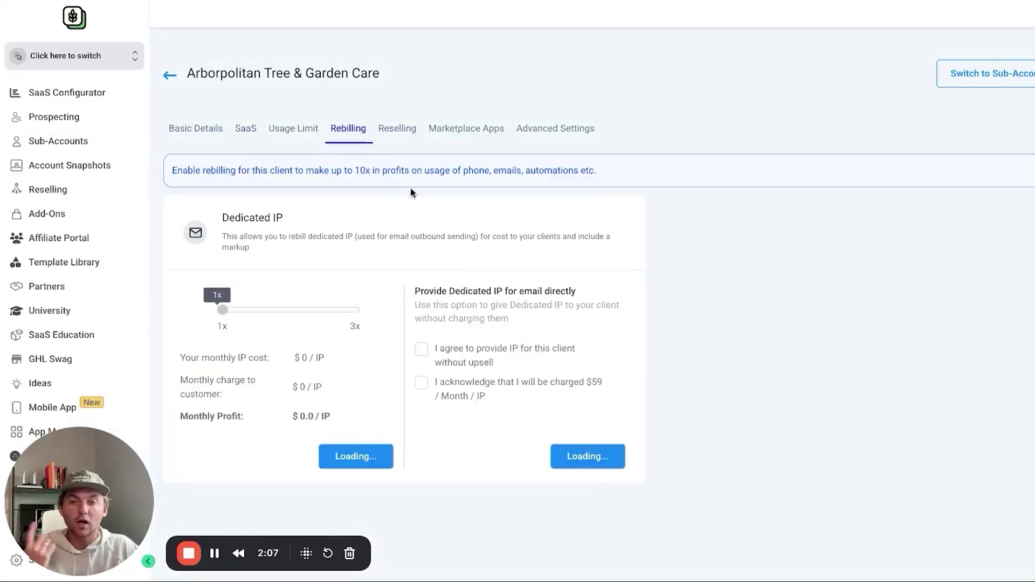
left_click(404, 135)
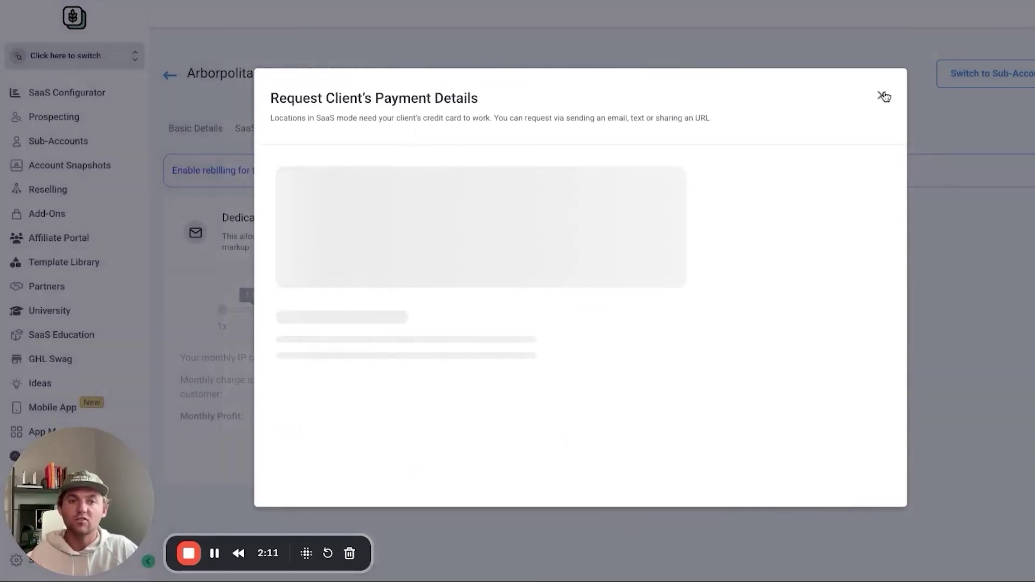
left_click(885, 98)
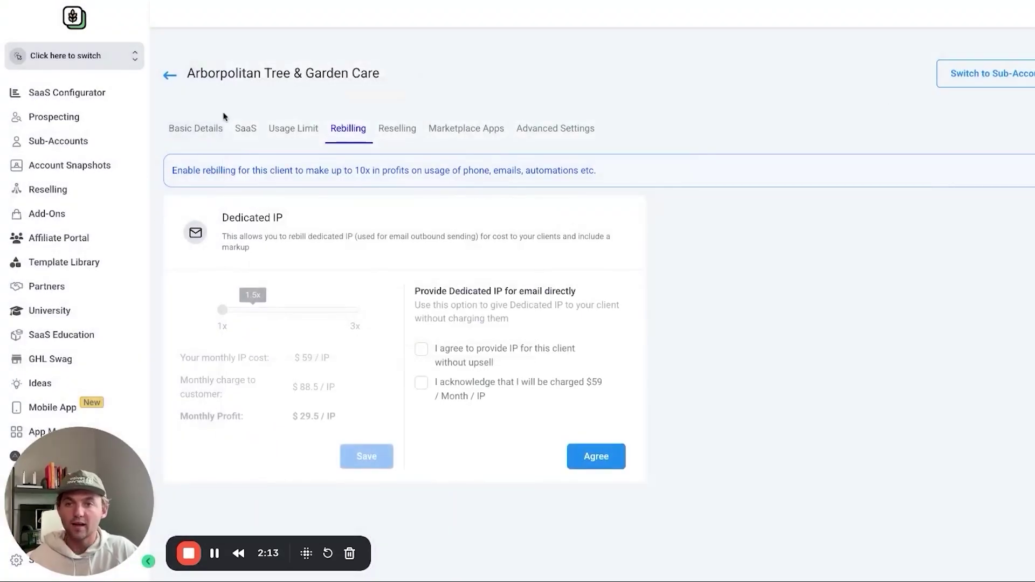
- Return to the basic details and switch into the Arborpolitan Tree & Garden Care sub-account
left_click(193, 130)
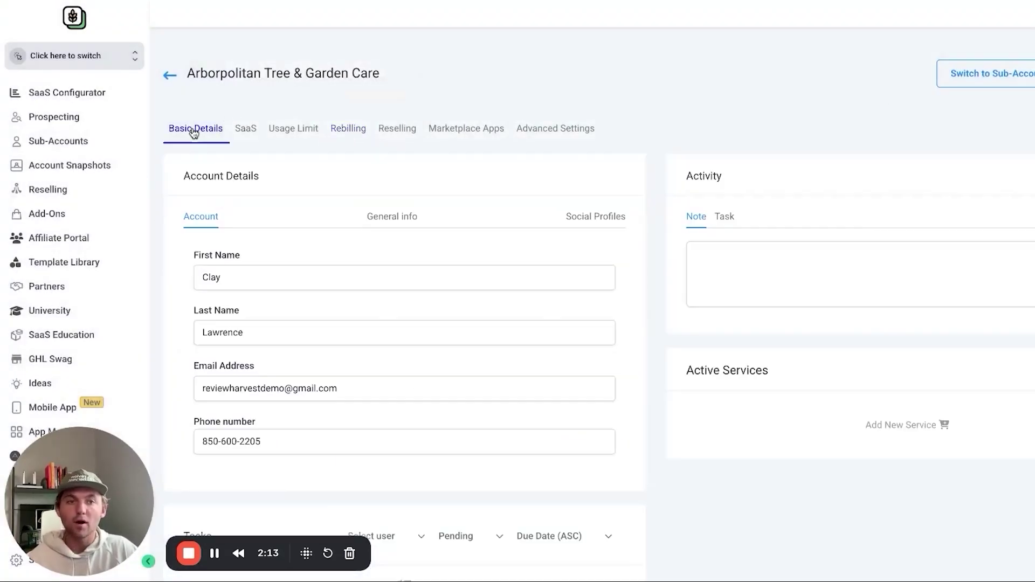
left_click(1000, 78)
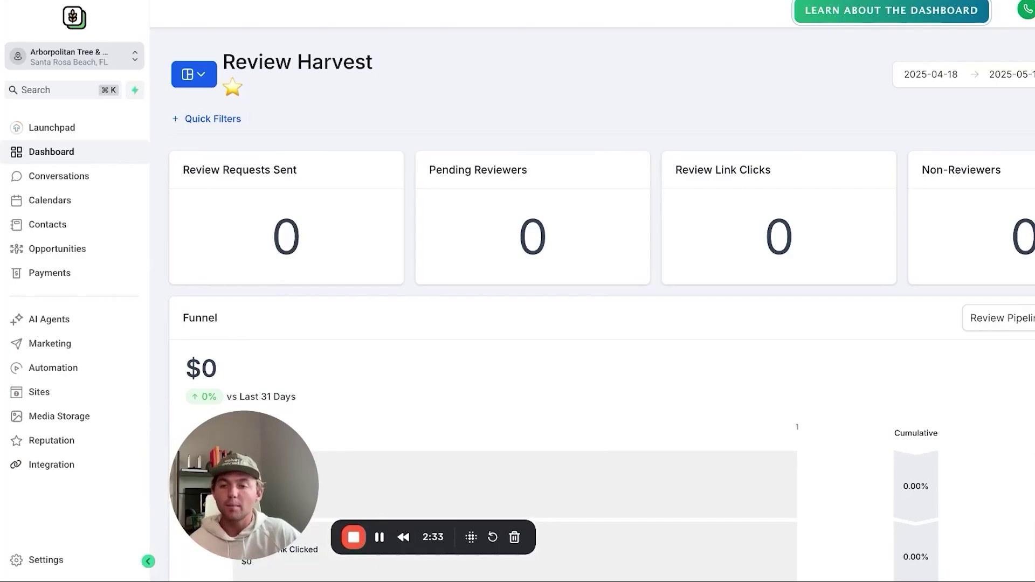
- Check the sub-account's My Staff settings and the Launchpad option for connecting the Google Business Profile
left_click(51, 563)
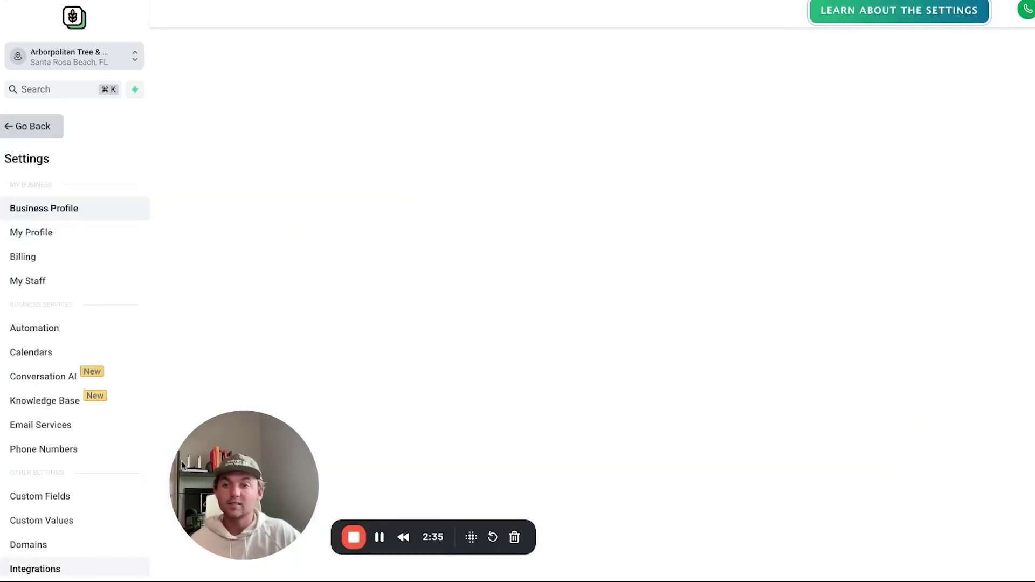
left_click(115, 279)
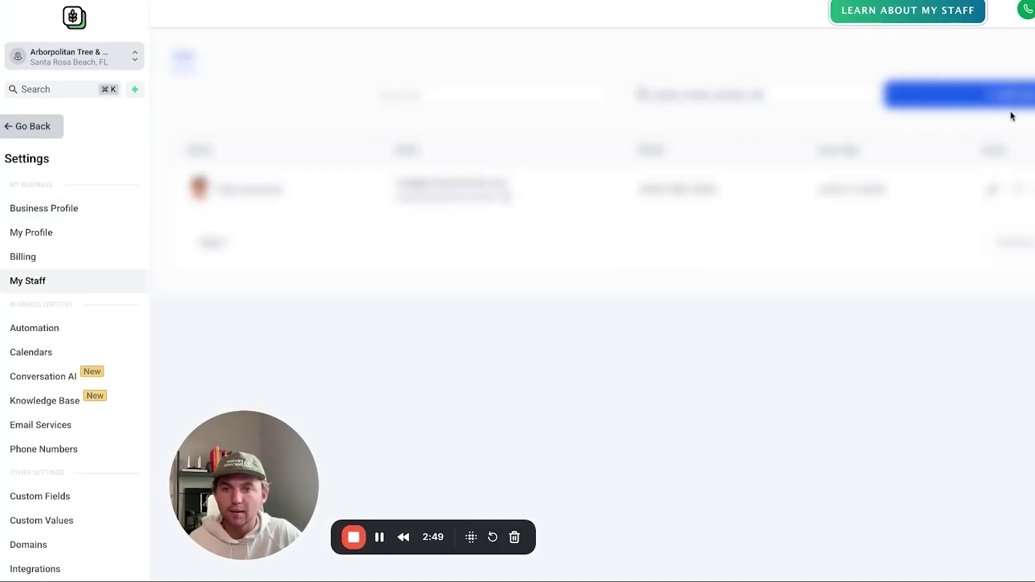
left_click(19, 132)
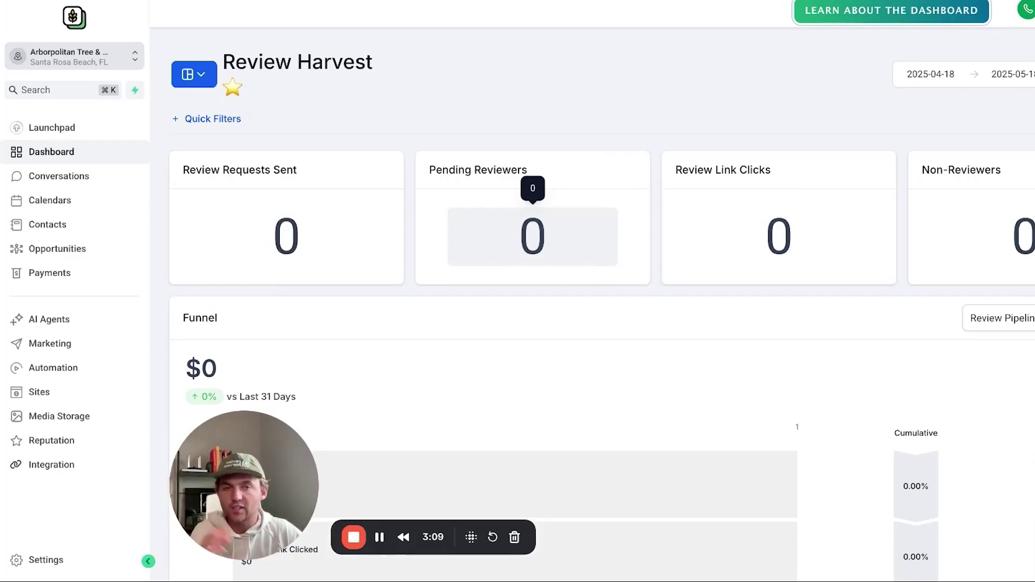
left_click(51, 128)
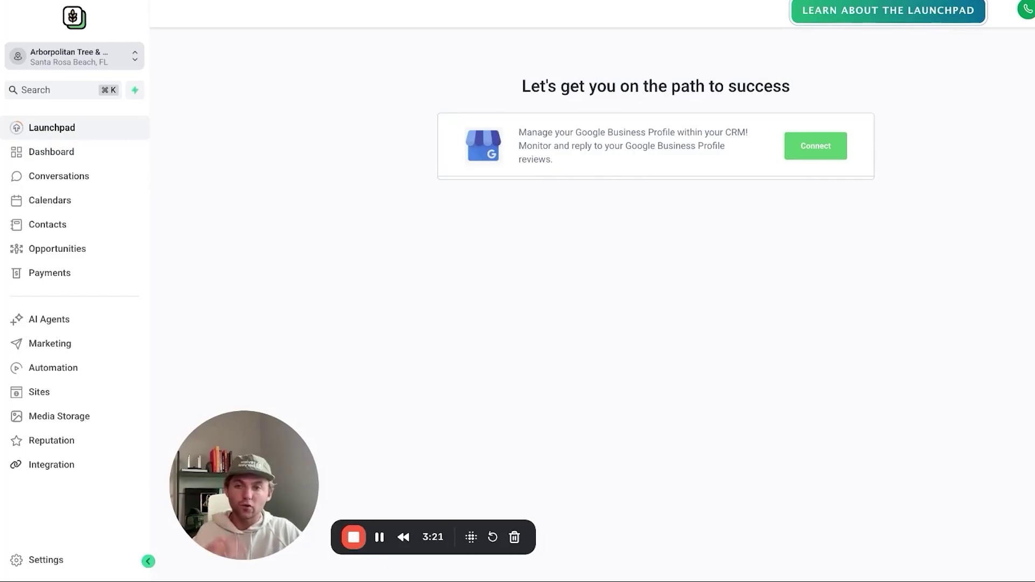
- Open the contact import page to view its object options, and return to the contacts list without importing
left_click(85, 226)
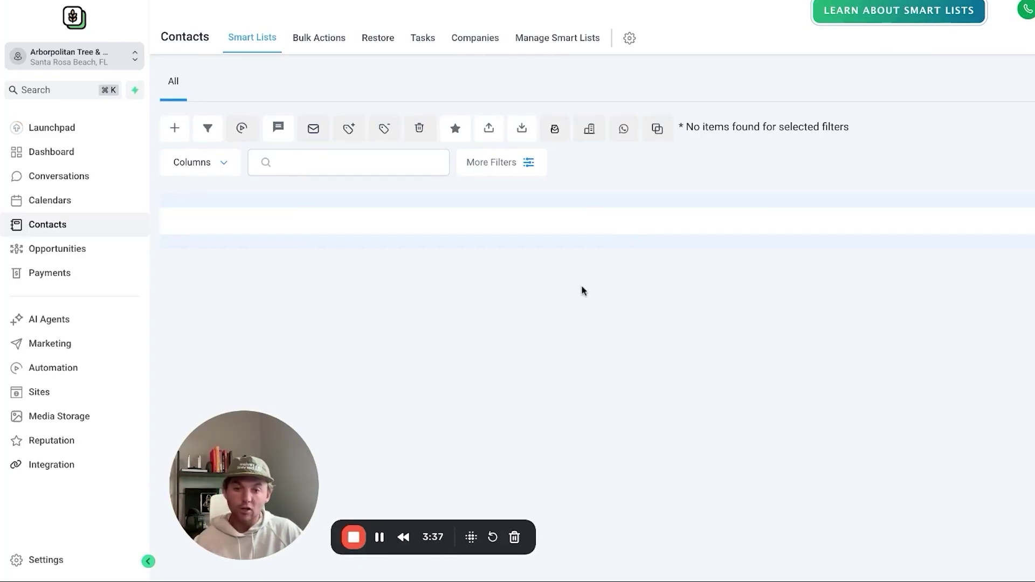
left_click(521, 129)
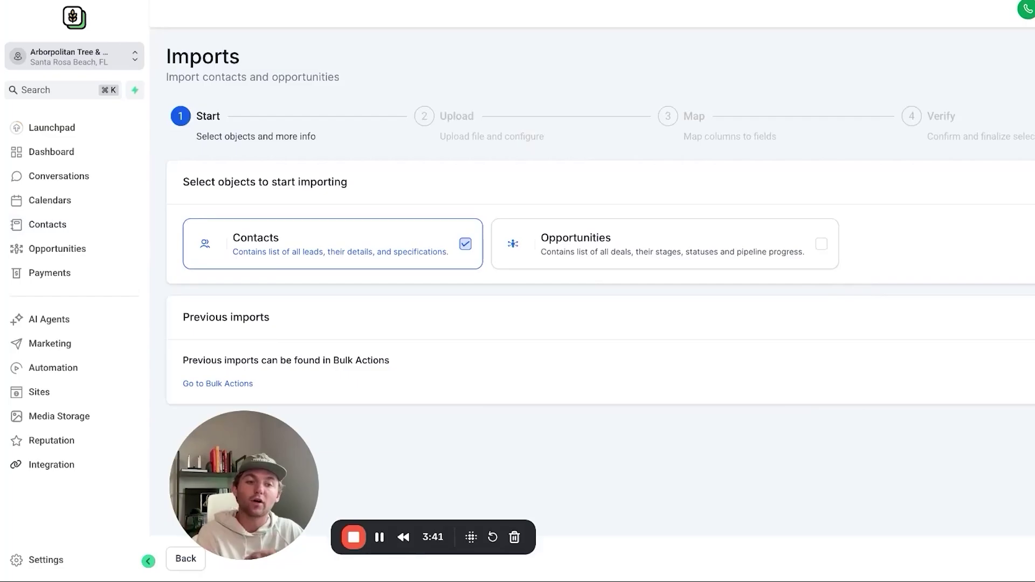
key("Escape")
left_click(731, 317)
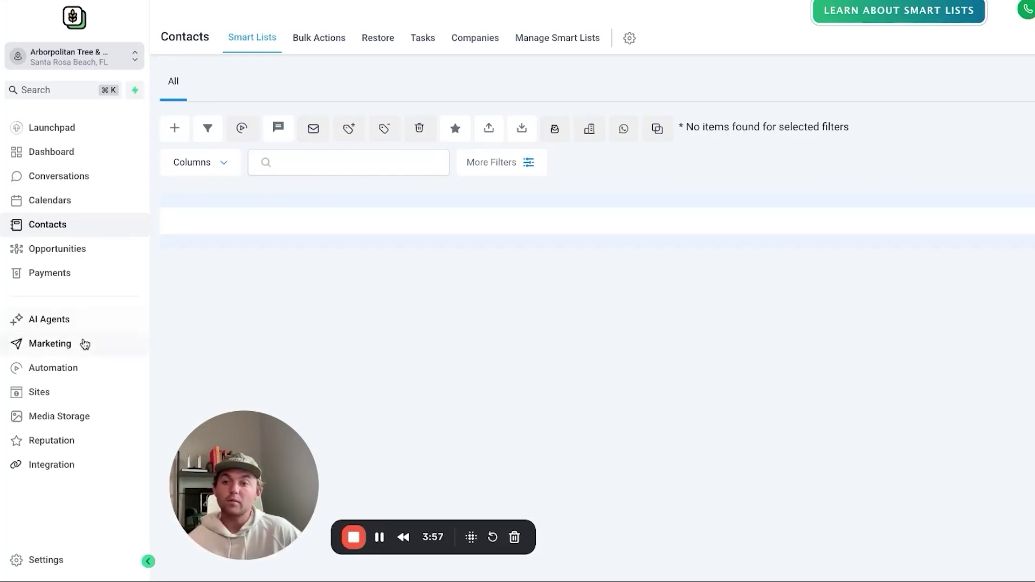
- View the social planner's account connections and the Review Link configuration in the Reputation settings
left_click(62, 348)
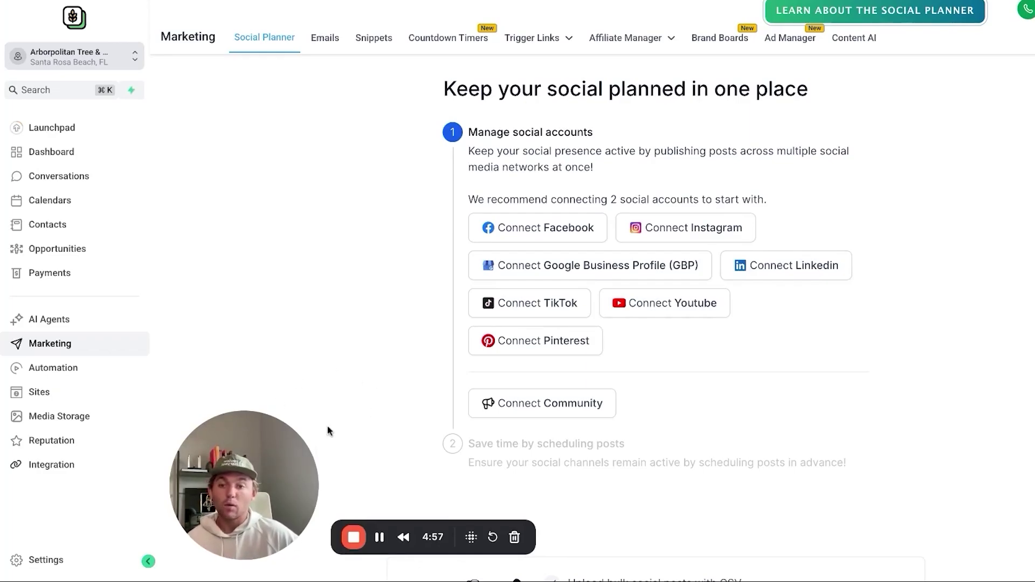
left_click(40, 440)
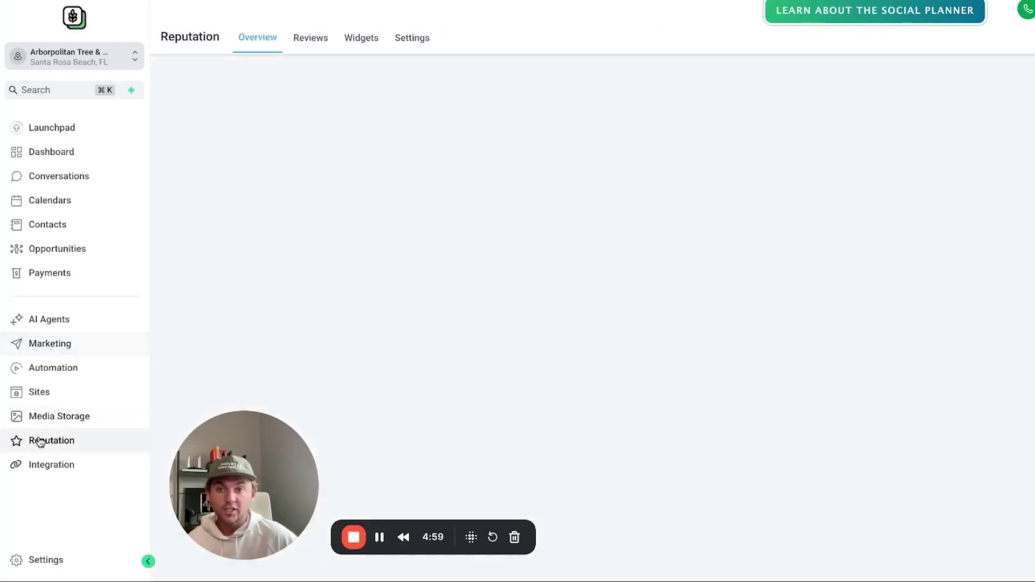
left_click(418, 43)
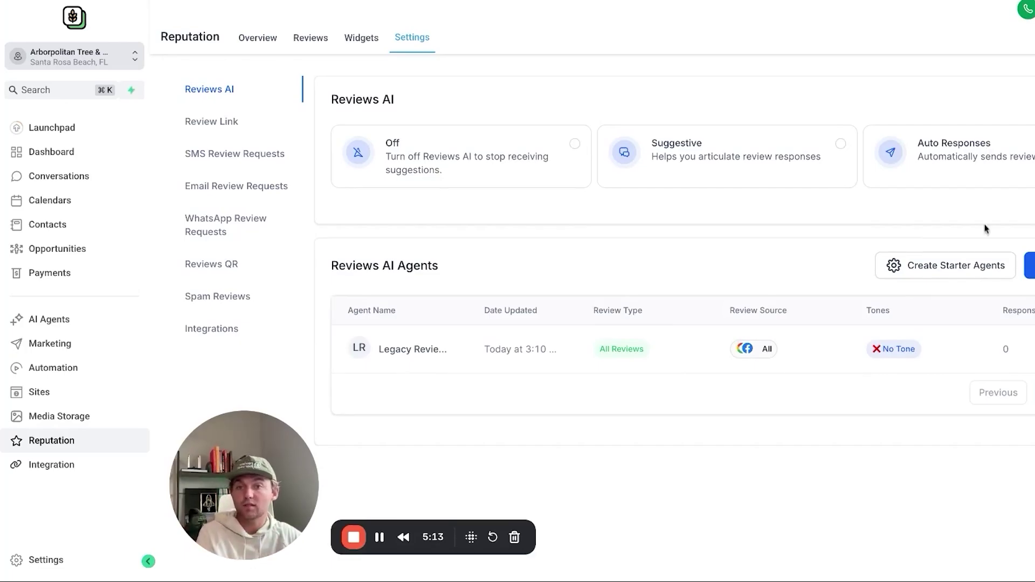
left_click(221, 121)
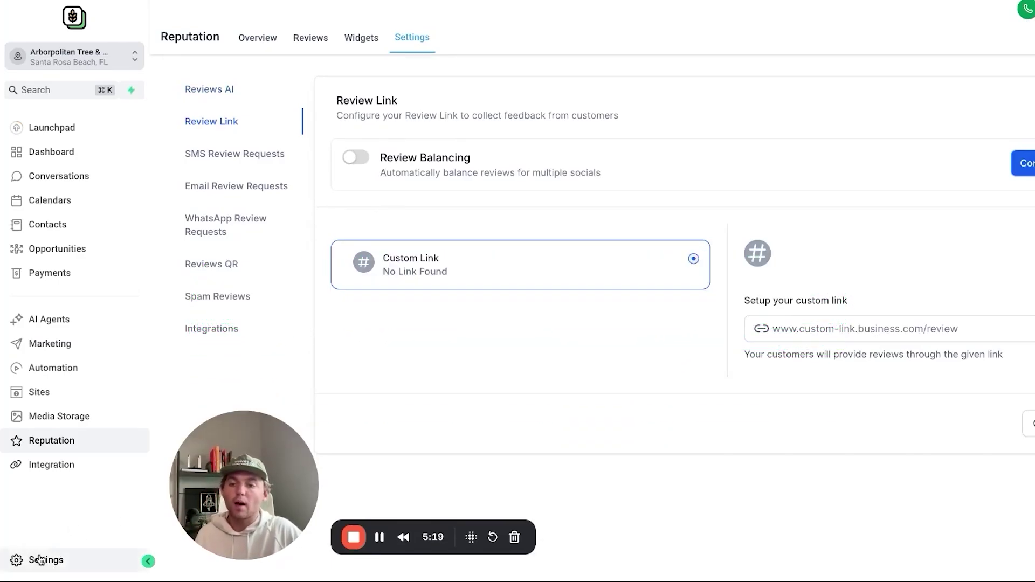
- Examine the Google Review System custom values in the sub-account settings, from Google Review Link to the referral question
left_click(47, 558)
left_click(85, 529)
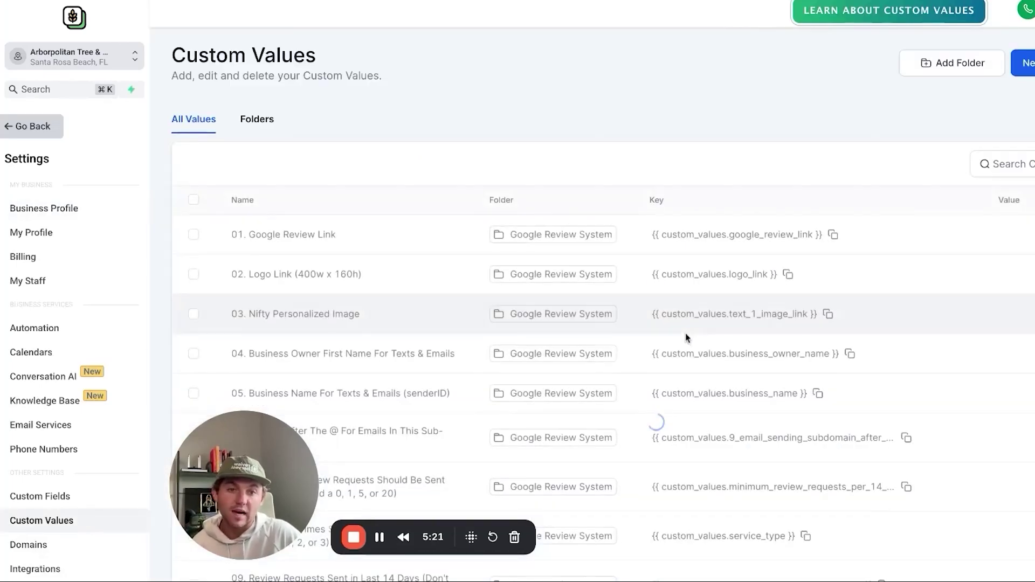
scroll(492, 458, "down", 3)
scroll(496, 458, "up", 3)
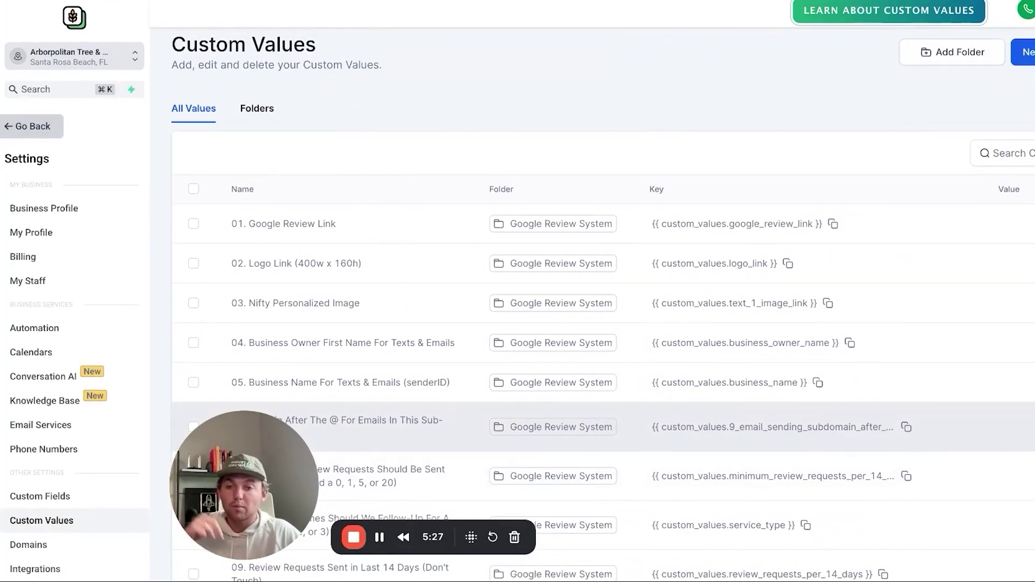
scroll(422, 429, "down", 3)
left_click_drag(282, 457, 118, 460)
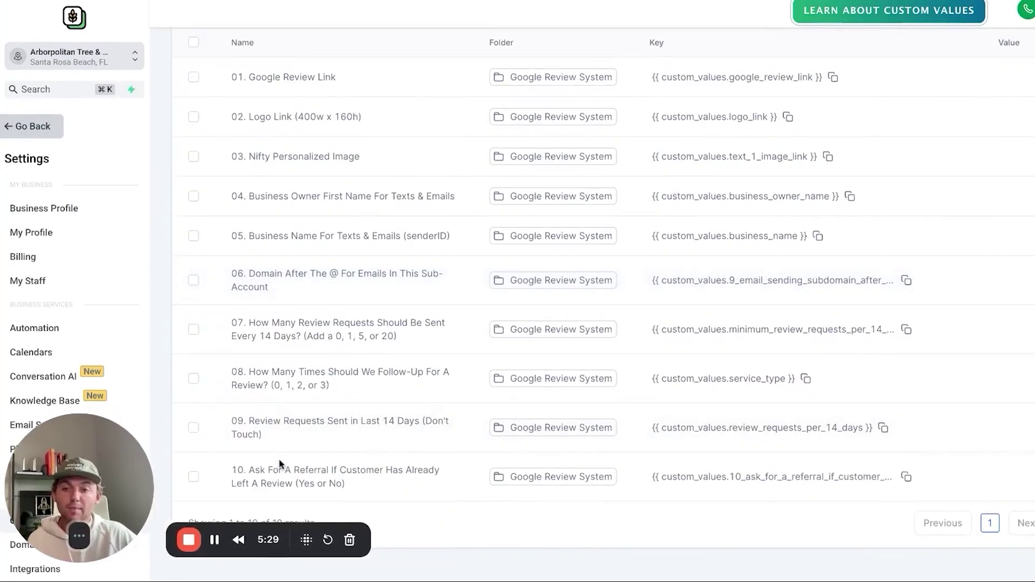
scroll(484, 234, "up", 2)
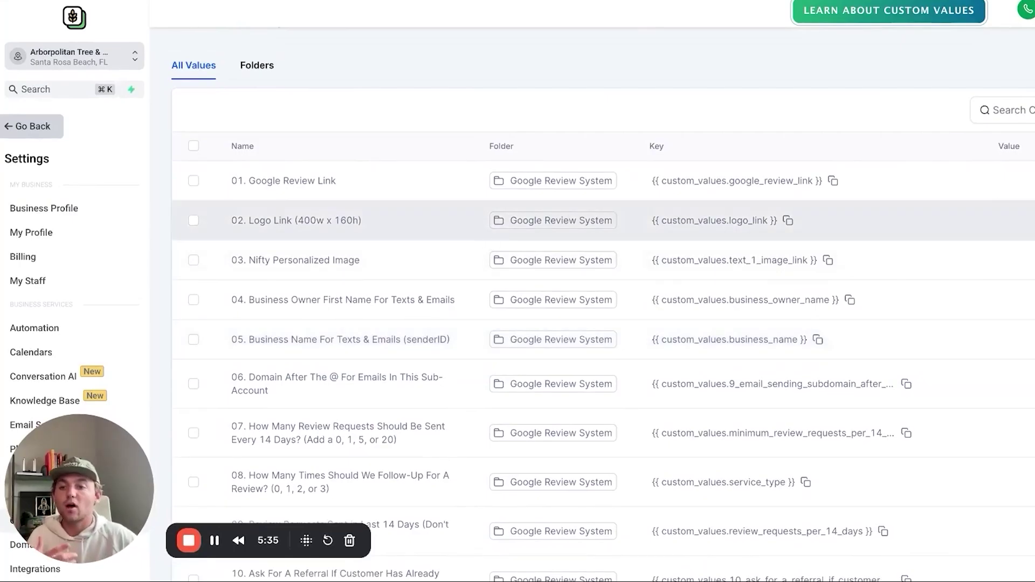
scroll(862, 230, "down", 1)
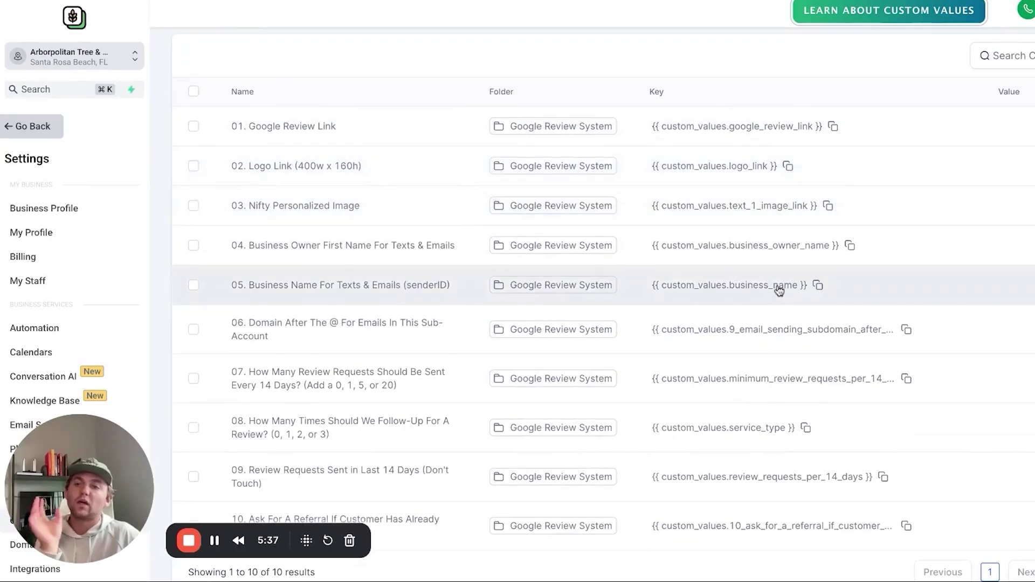
scroll(778, 289, "down", 1)
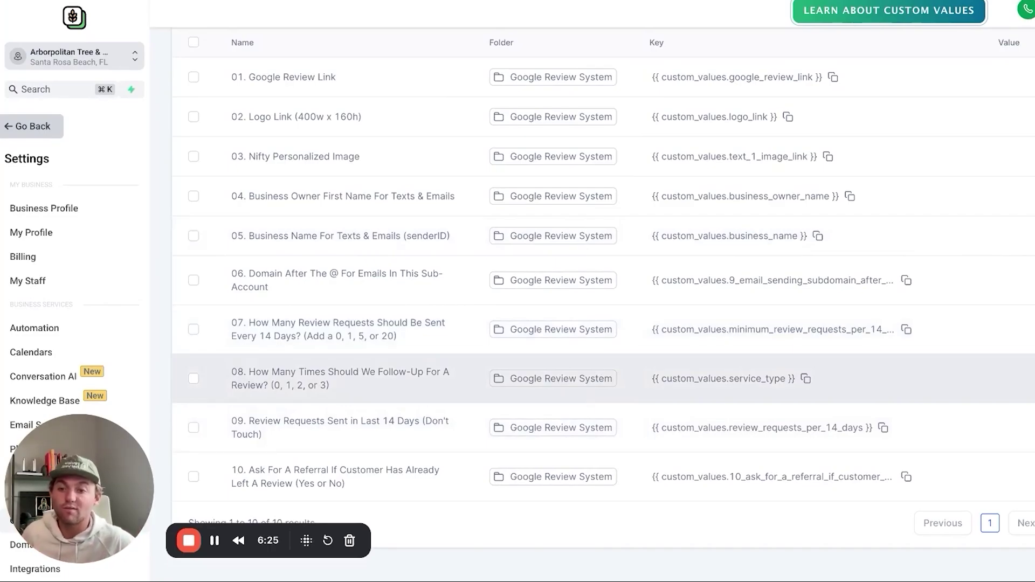
- Leave the settings and open the workflow "01. Review Reactivation (First Campaign For Client List)" from the 1. Review Workflows folder
left_click(47, 128)
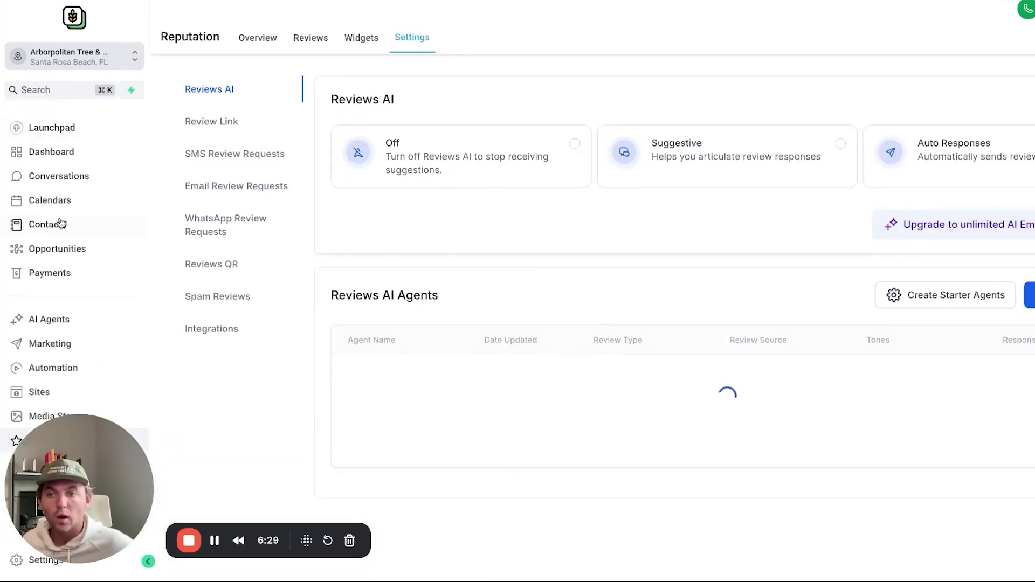
left_click(57, 224)
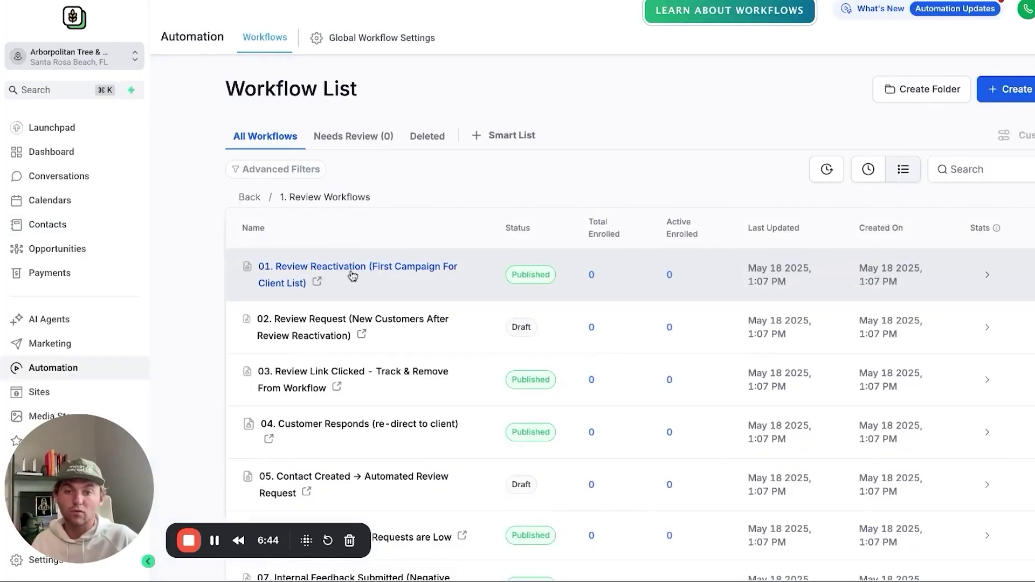
left_click(348, 273)
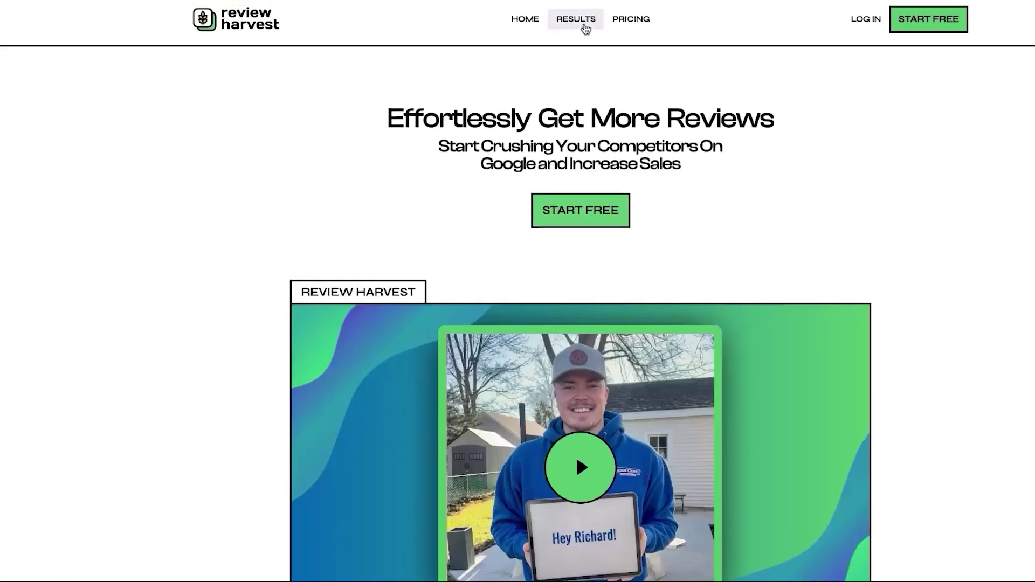
- Switch to the Review Harvest website and examine the customer testimonials and before-and-after Google review counts on its results page
left_click(576, 24)
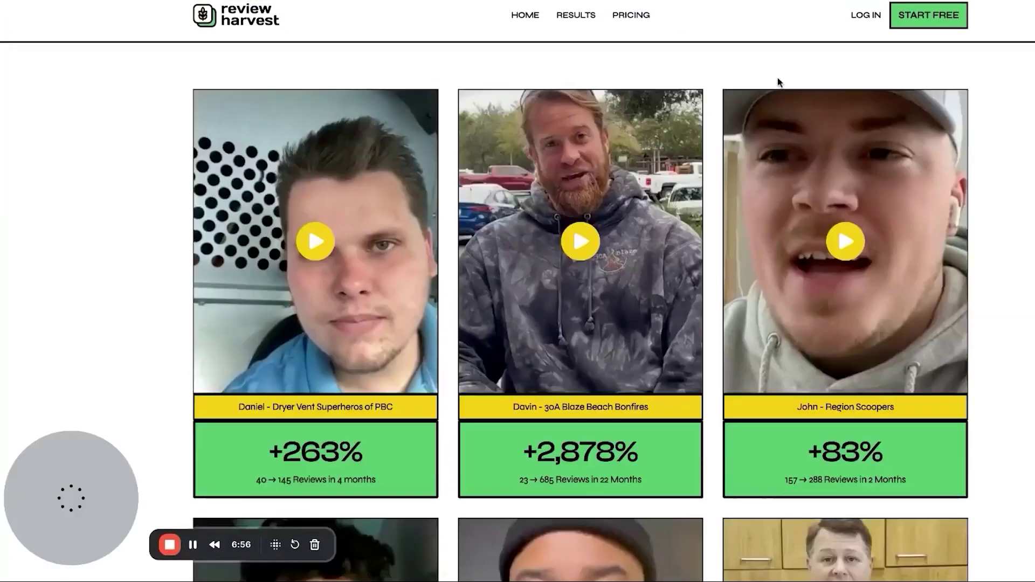
scroll(613, 42, "down", 5)
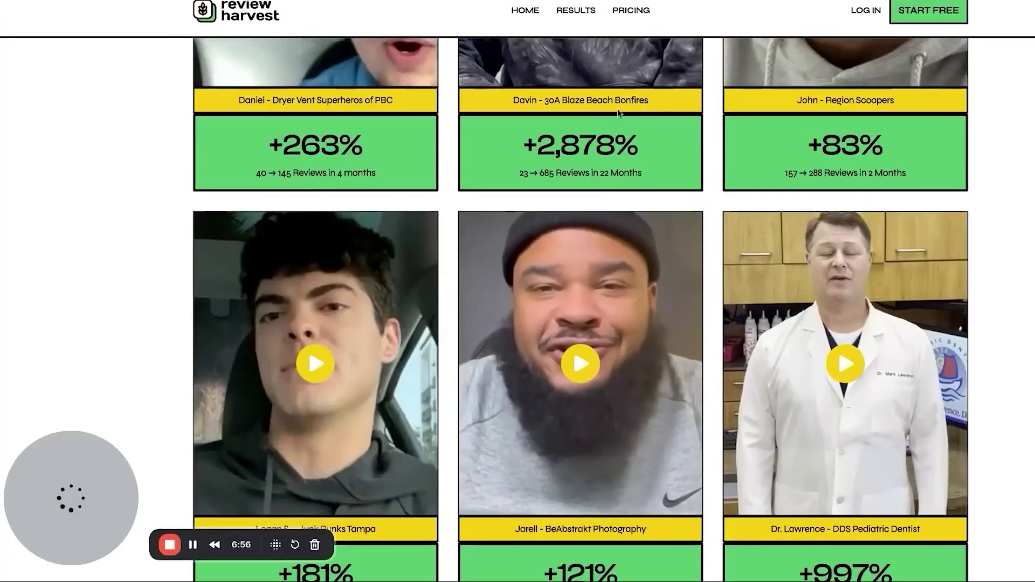
scroll(613, 42, "up", 6)
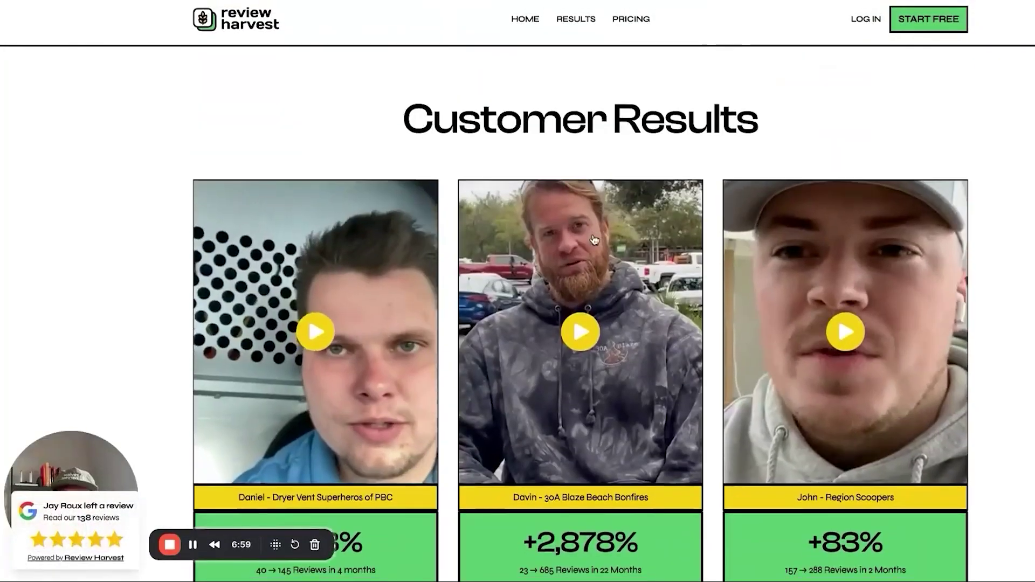
scroll(600, 234, "down", 15)
scroll(663, 286, "down", 1)
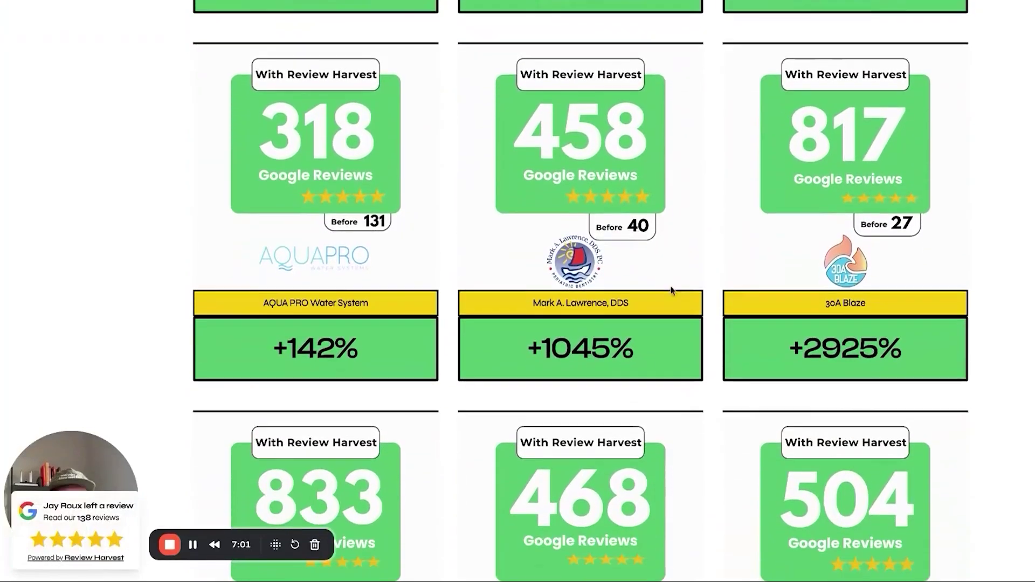
scroll(913, 219, "down", 3)
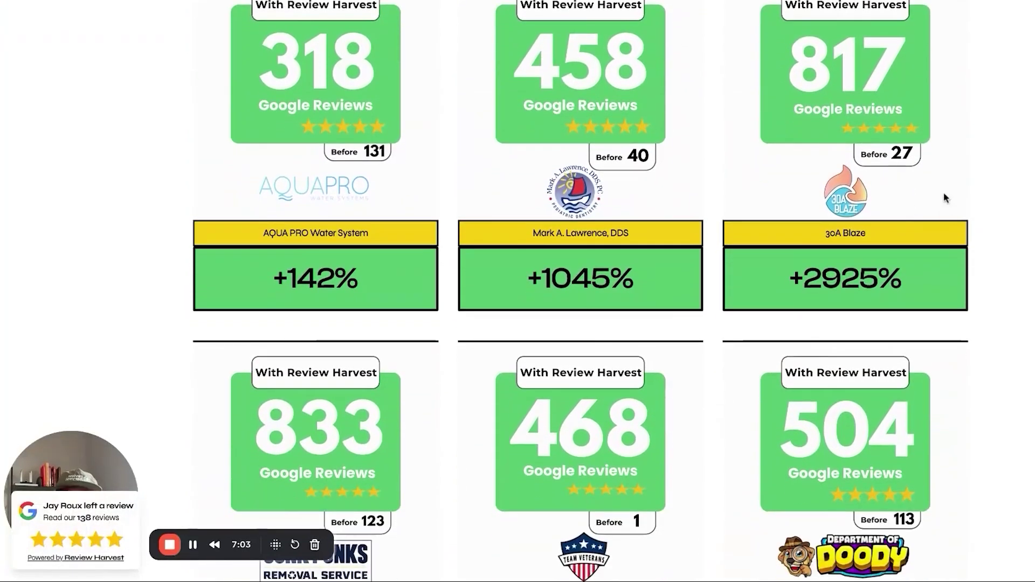
scroll(927, 210, "down", 3)
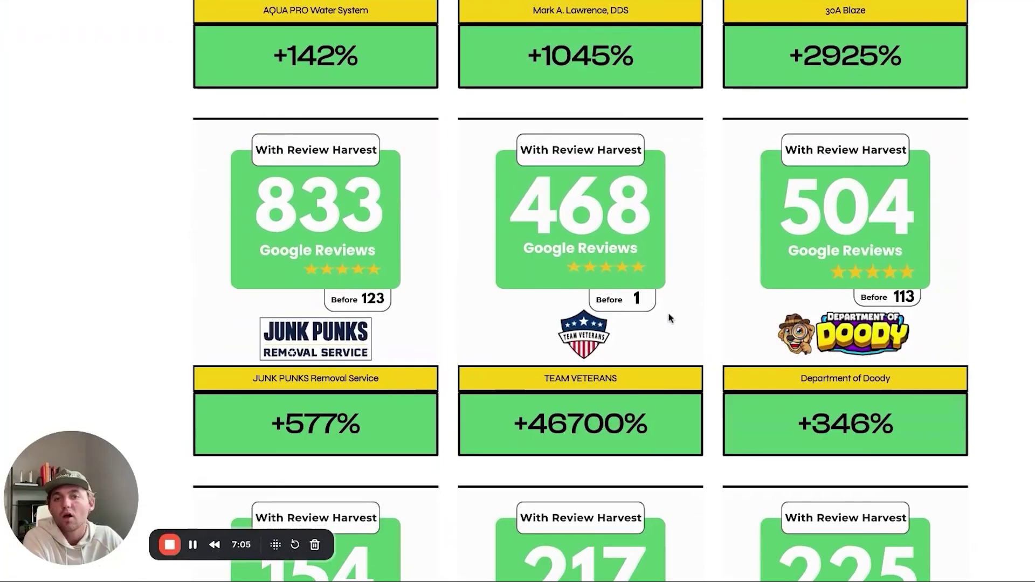
scroll(674, 243, "down", 3)
scroll(472, 238, "up", 2)
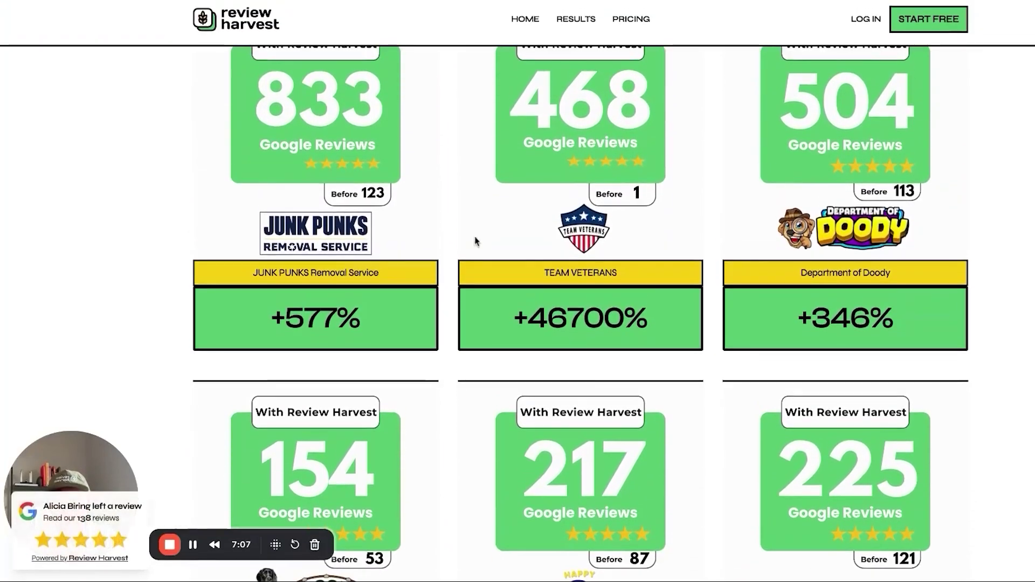
scroll(533, 145, "down", 2)
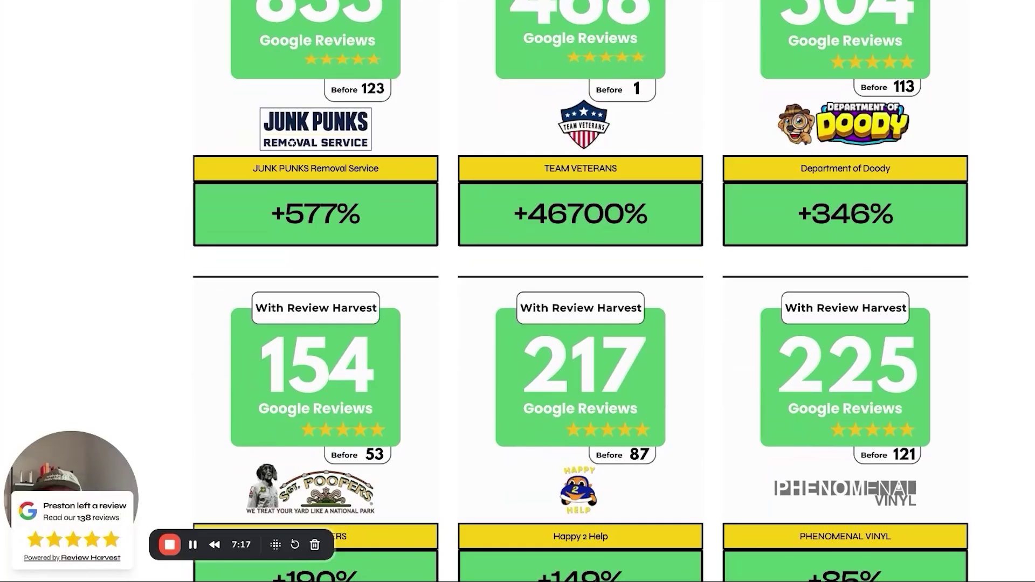
- Switch back to the Review Reactivation workflow, read its usage note, and return to the workflow list
key("ctrl+Tab")
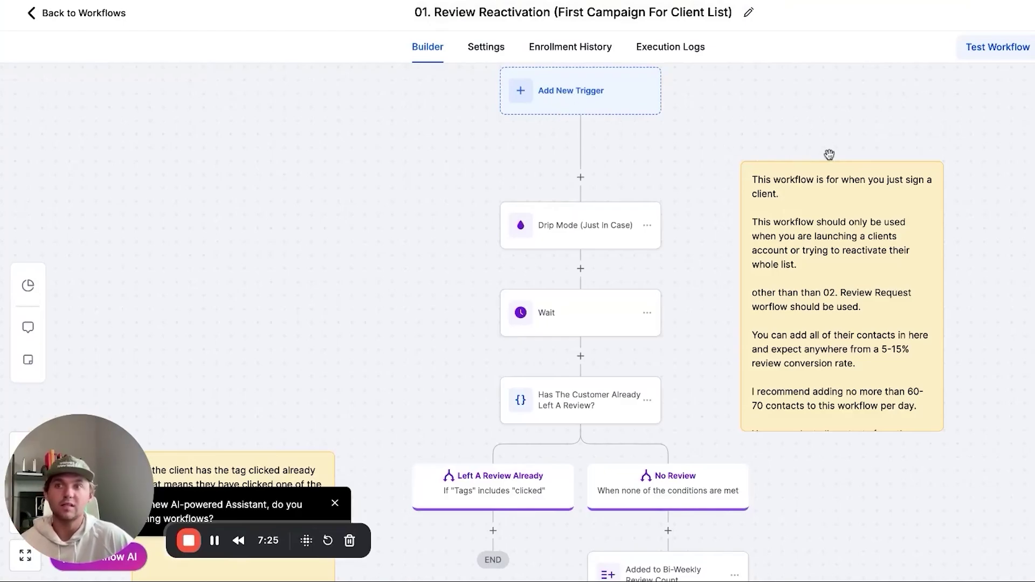
mouse_move(830, 190)
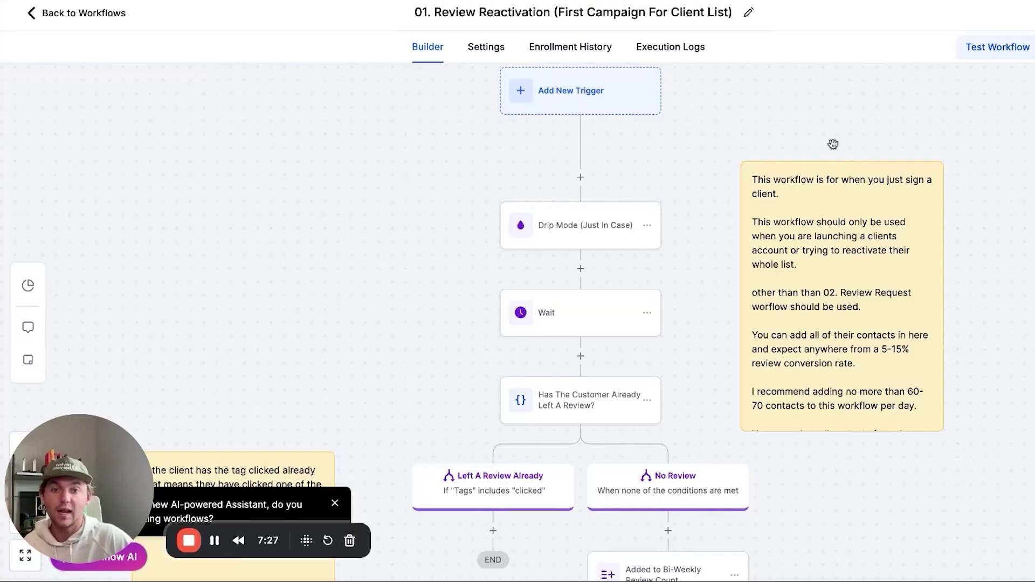
left_click(60, 15)
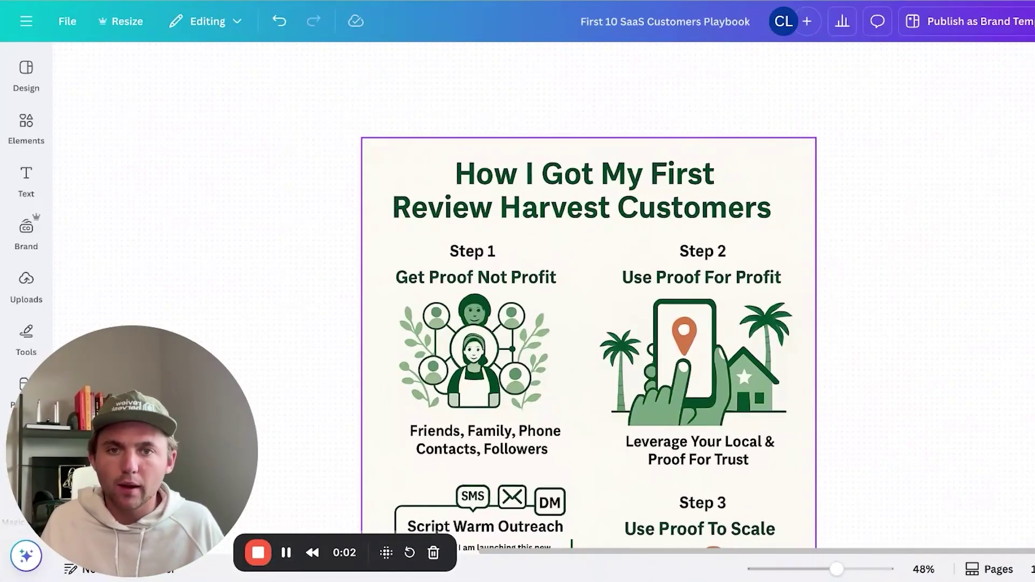
- Read the proof and outreach steps in the First 10 SaaS Customers Playbook design
scroll(658, 500, "down", 2)
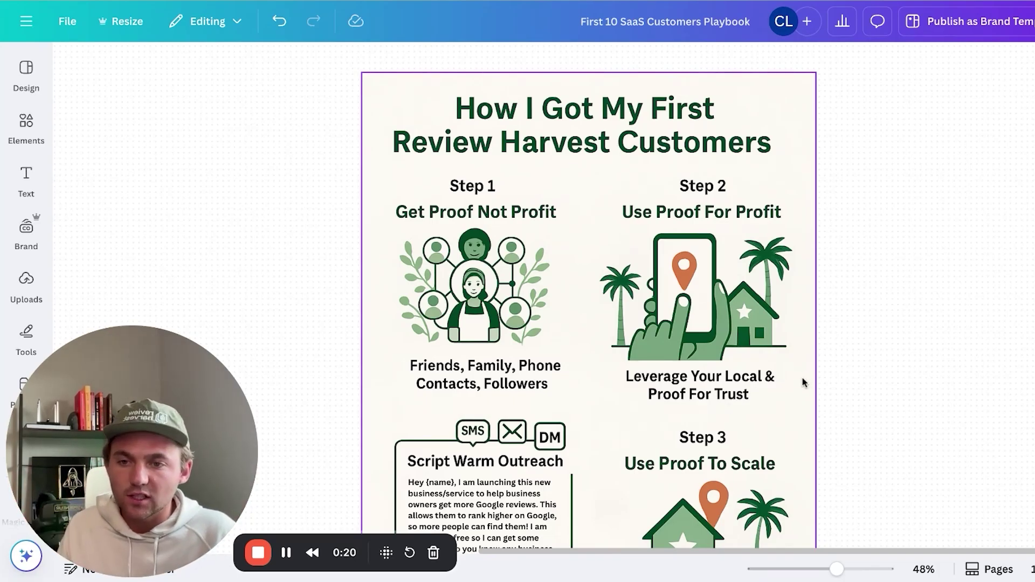
scroll(754, 456, "down", 1)
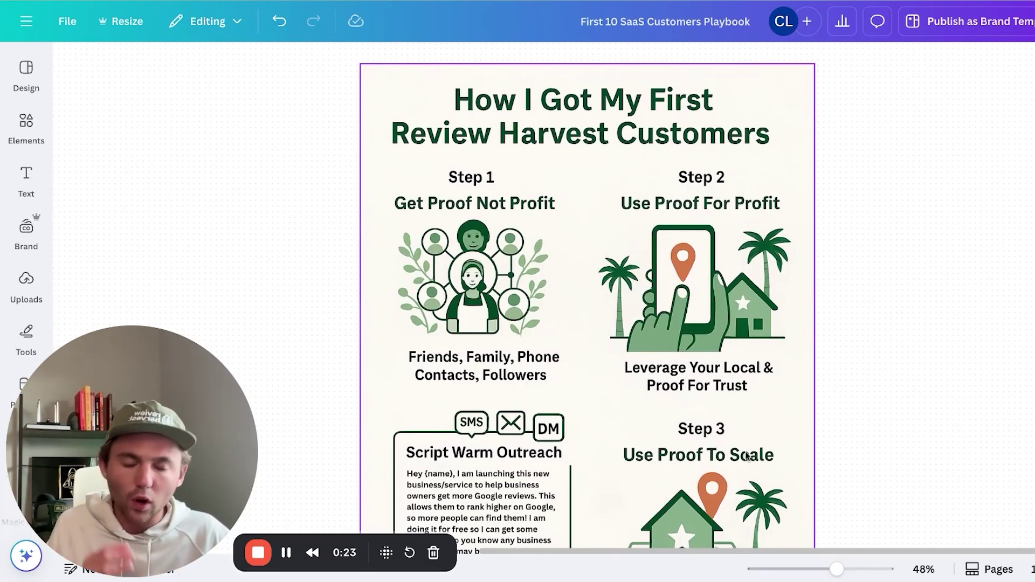